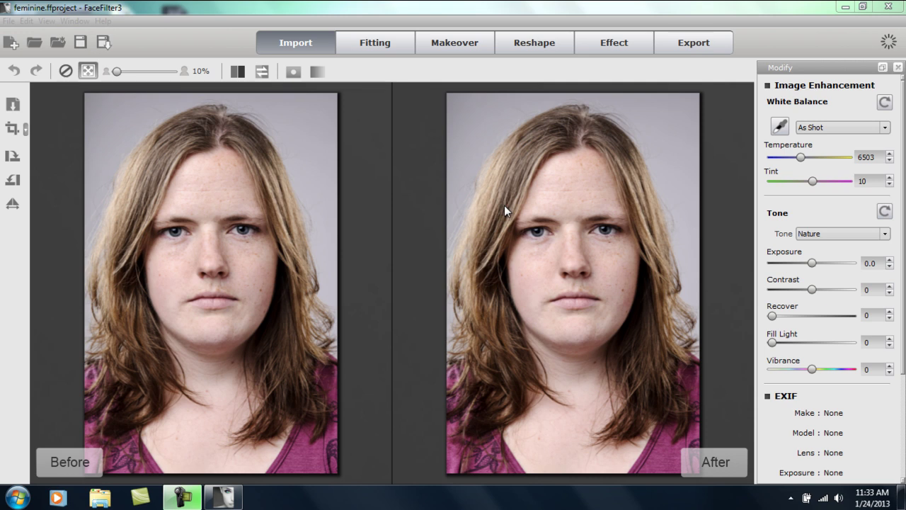
# - Apply the Wide Face Female template from 01 Shape Correction, with its Contour layer at level 80
pyautogui.click(457, 41)
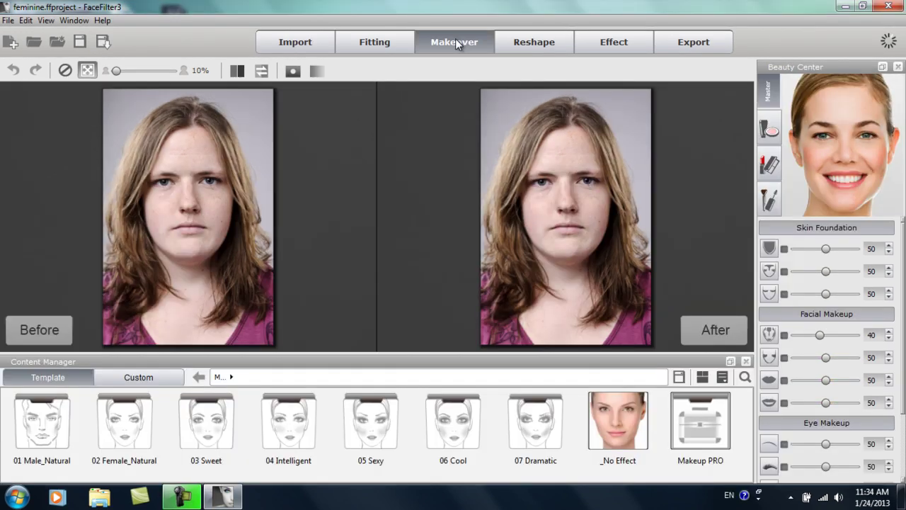
pyautogui.scroll(2, 561, 219)
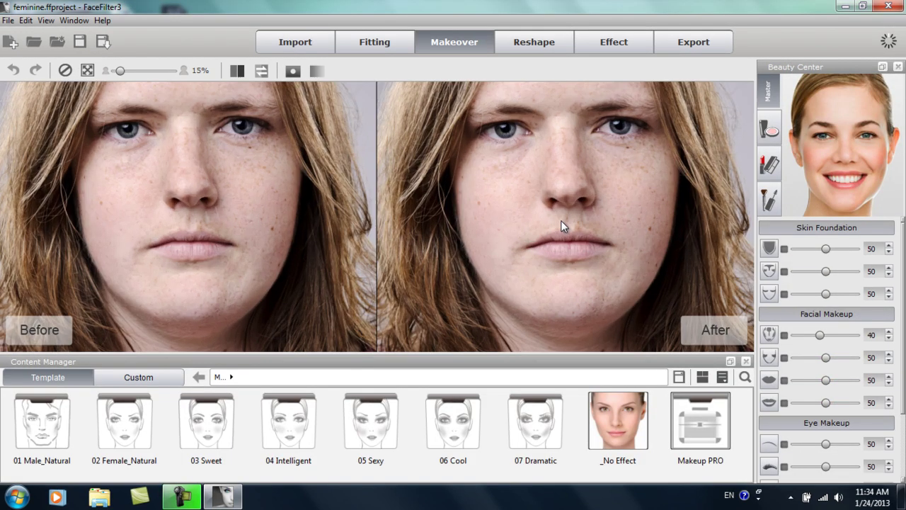
pyautogui.moveTo(552, 181); pyautogui.dragTo(544, 216)
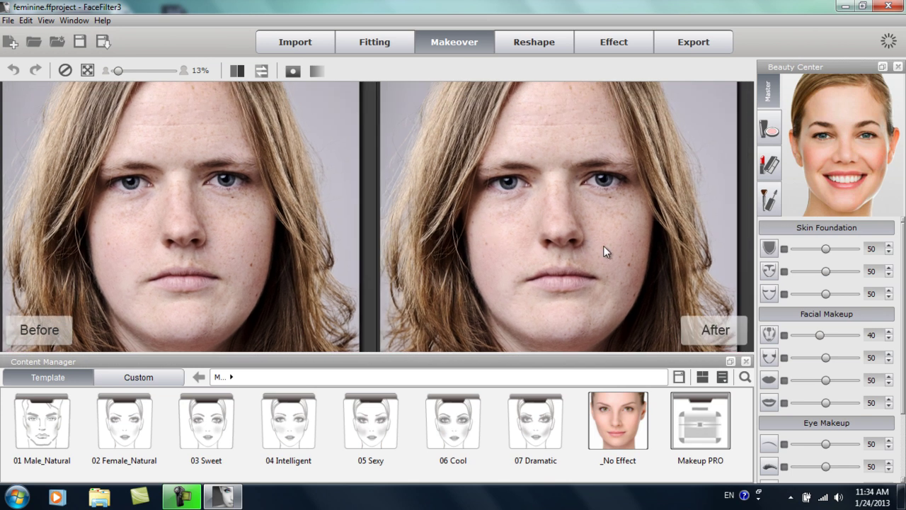
pyautogui.click(771, 336)
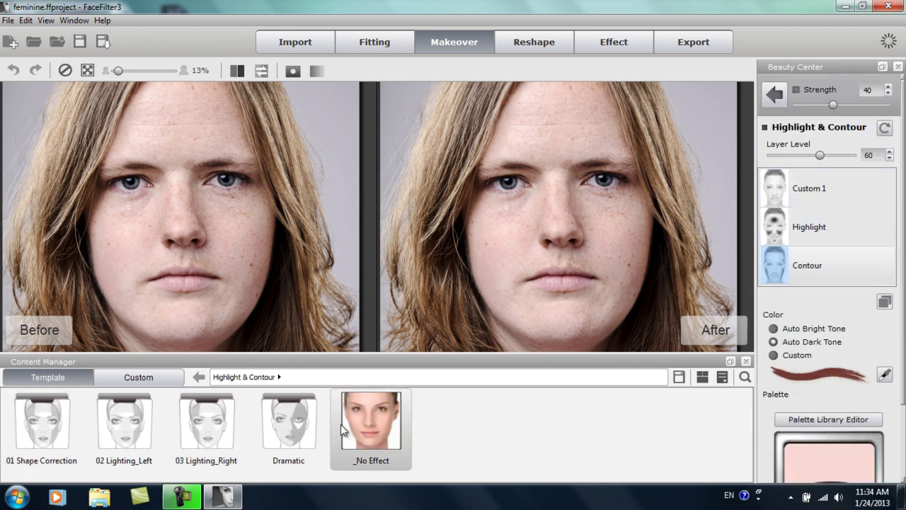
pyautogui.doubleClick(48, 426)
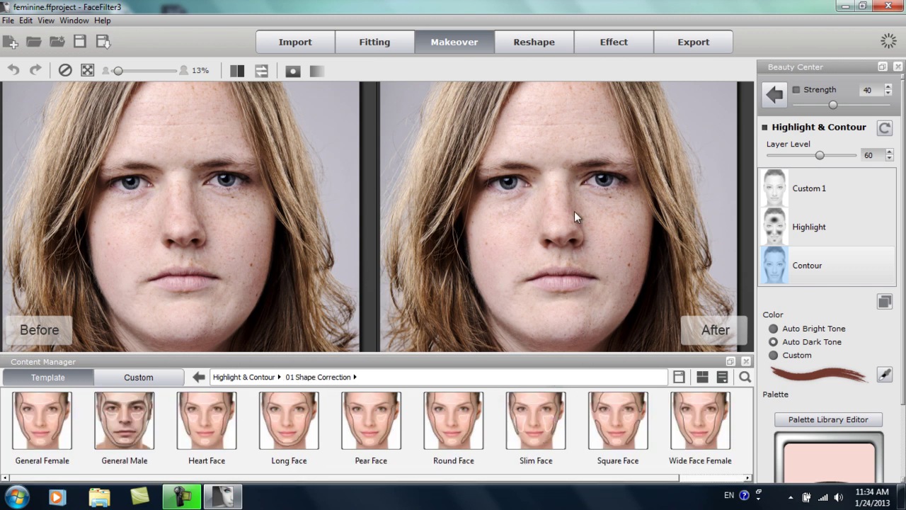
pyautogui.moveTo(577, 478); pyautogui.dragTo(639, 489)
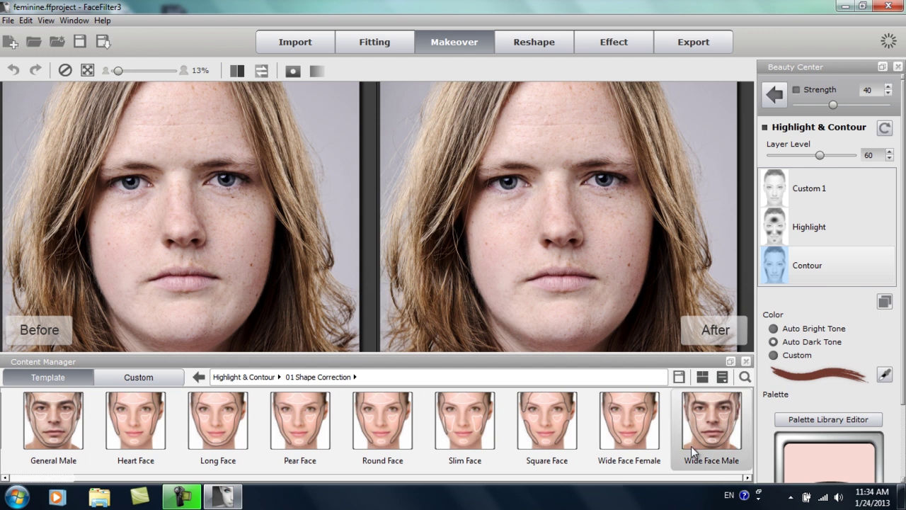
pyautogui.click(631, 418)
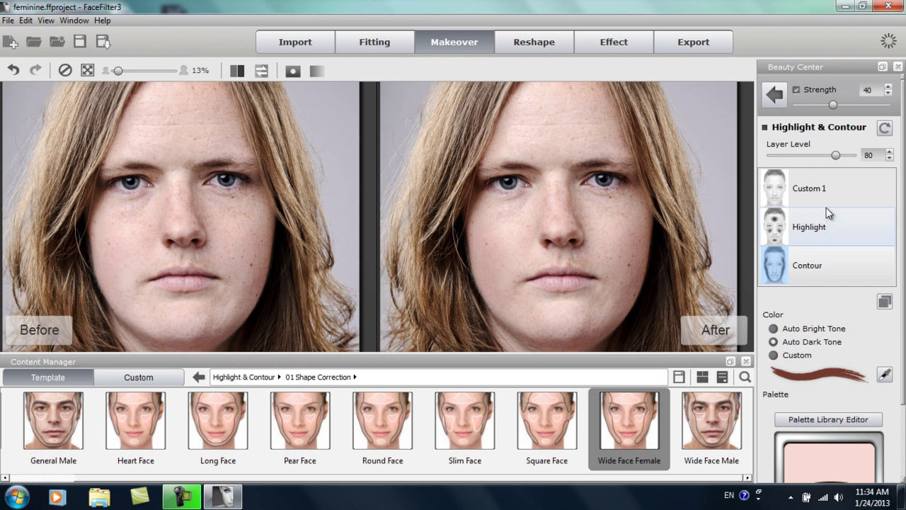
pyautogui.click(819, 266)
# - Preview the makeup mask and the Highlight layer's coverage, then close Mask Tools
pyautogui.click(293, 71)
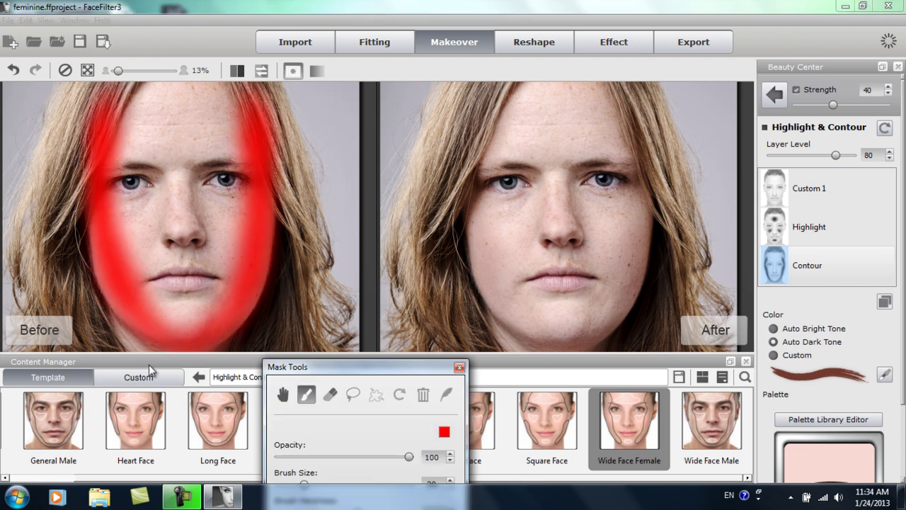
pyautogui.click(847, 233)
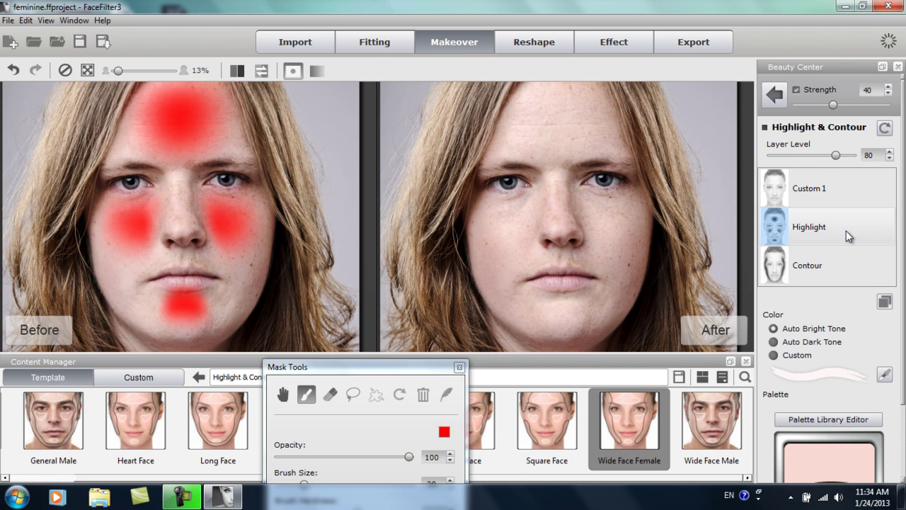
pyautogui.click(458, 368)
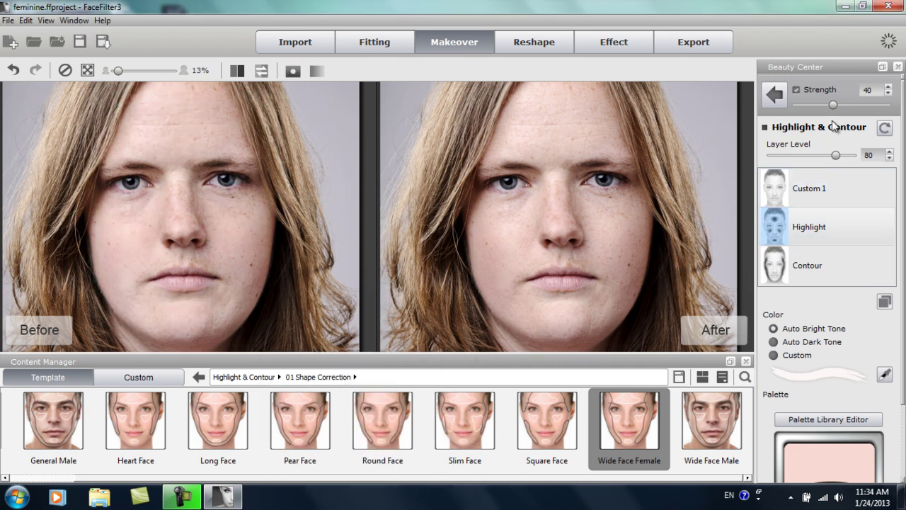
# - Set the highlight and contour strength to 63 and return to the makeup overview
pyautogui.moveTo(833, 105); pyautogui.dragTo(886, 105)
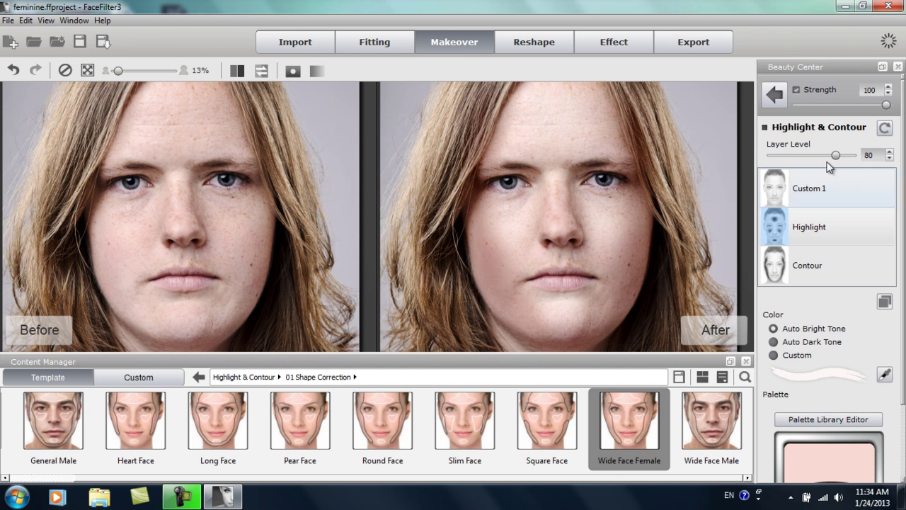
pyautogui.moveTo(878, 105); pyautogui.dragTo(854, 106)
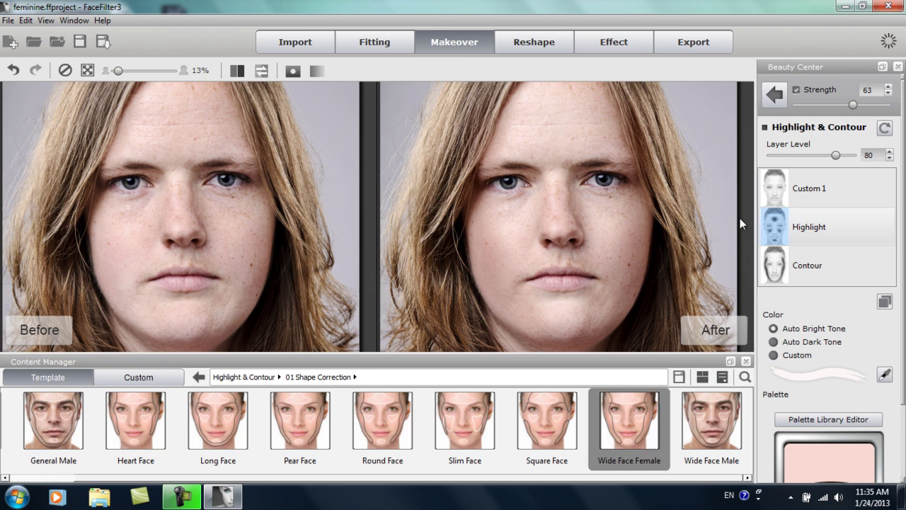
pyautogui.click(776, 94)
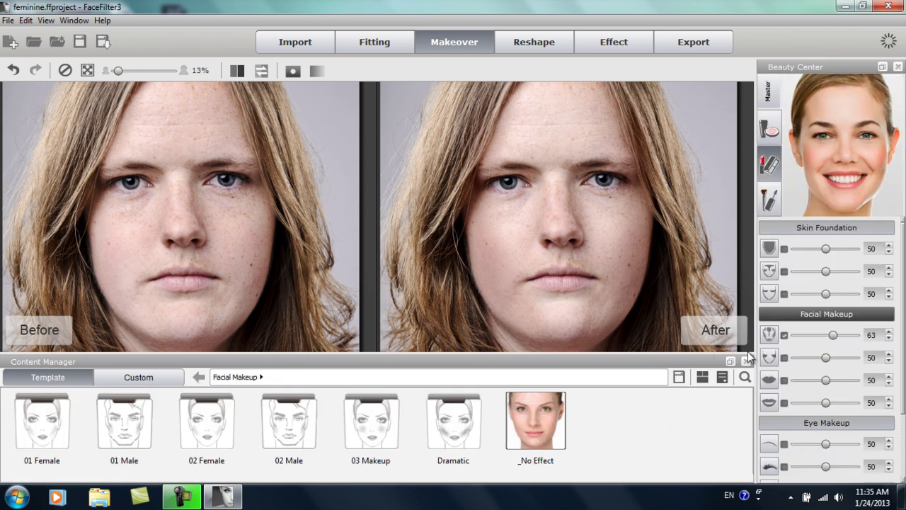
# - Apply Coral Red blush from the 02 Arc templates at strength 40
pyautogui.click(770, 357)
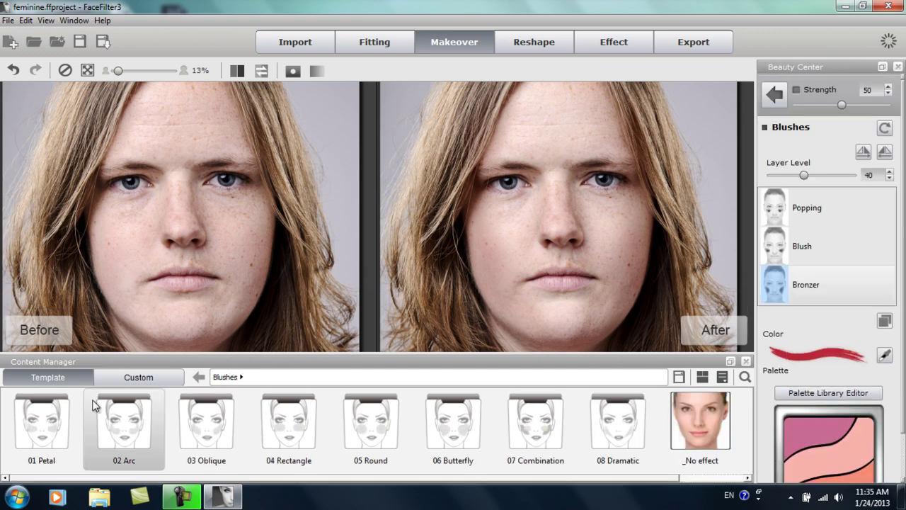
pyautogui.doubleClick(125, 414)
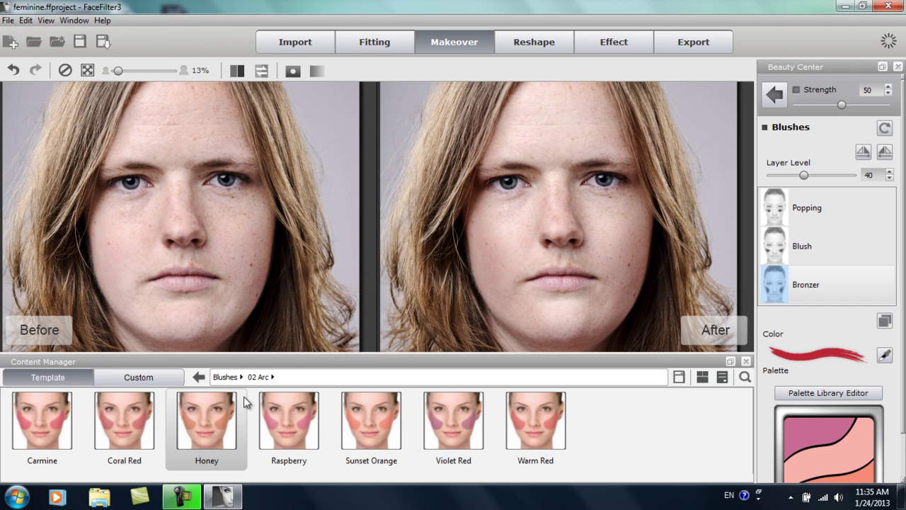
pyautogui.click(139, 420)
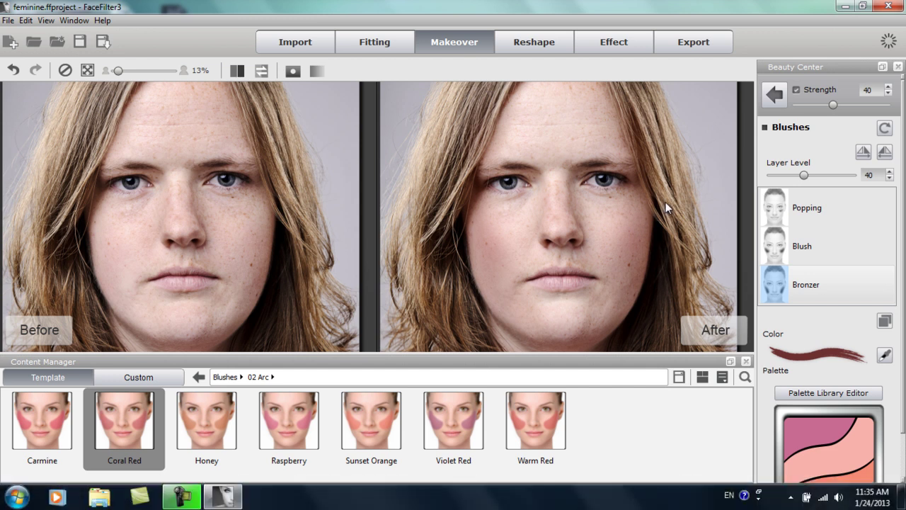
pyautogui.click(776, 94)
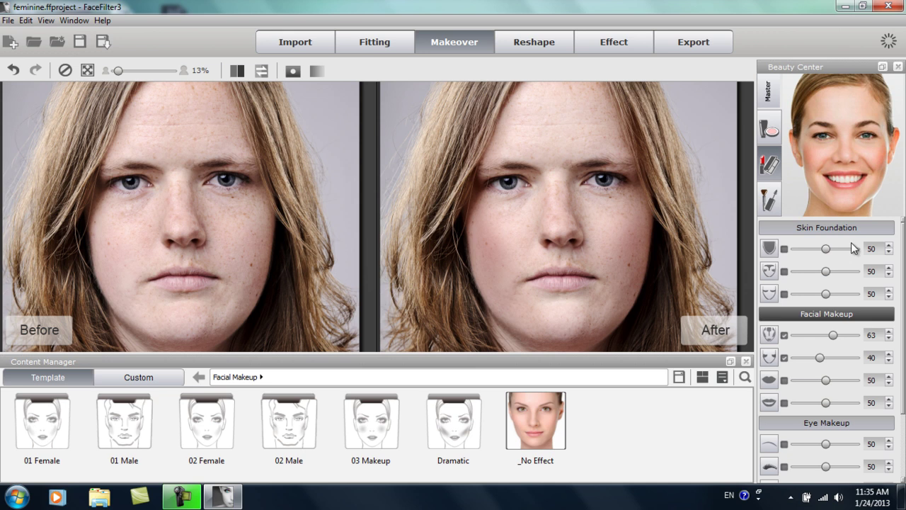
# - Apply the Smooth_Soft skin foundation from 02 Female Skin at strength 60
pyautogui.click(770, 248)
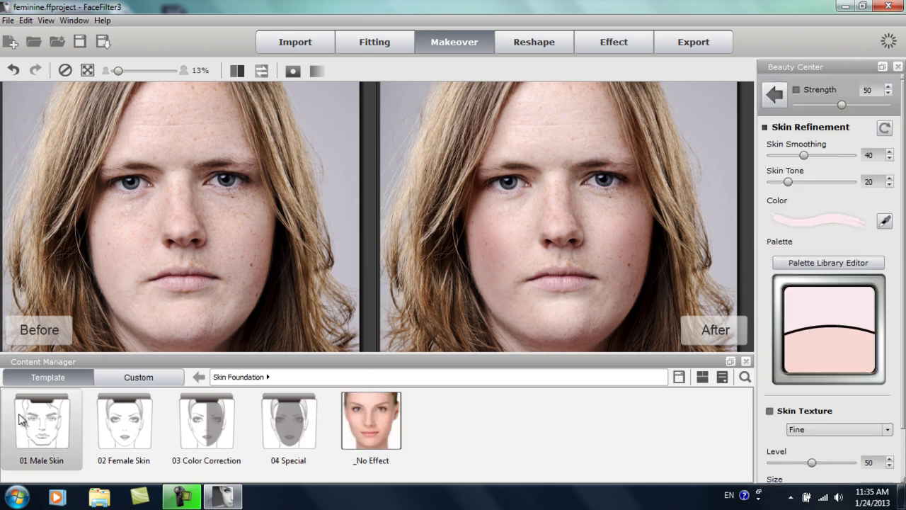
pyautogui.doubleClick(116, 433)
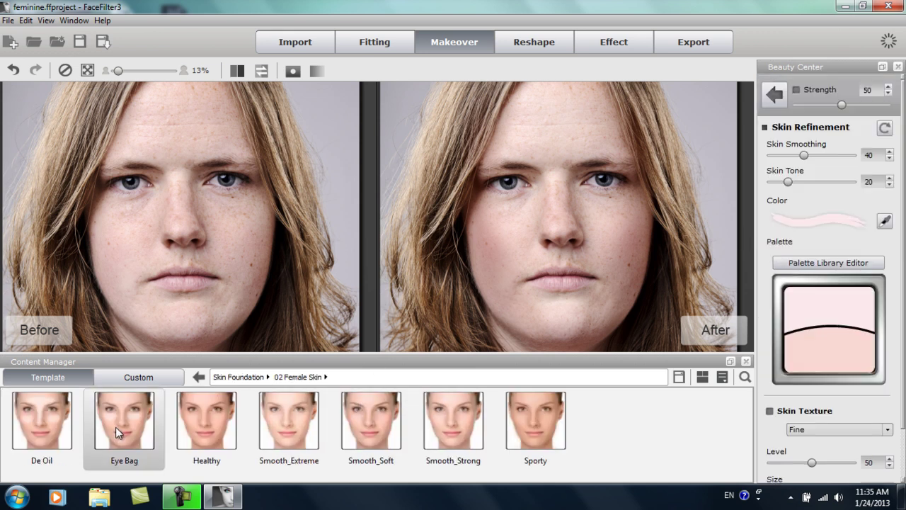
pyautogui.doubleClick(380, 430)
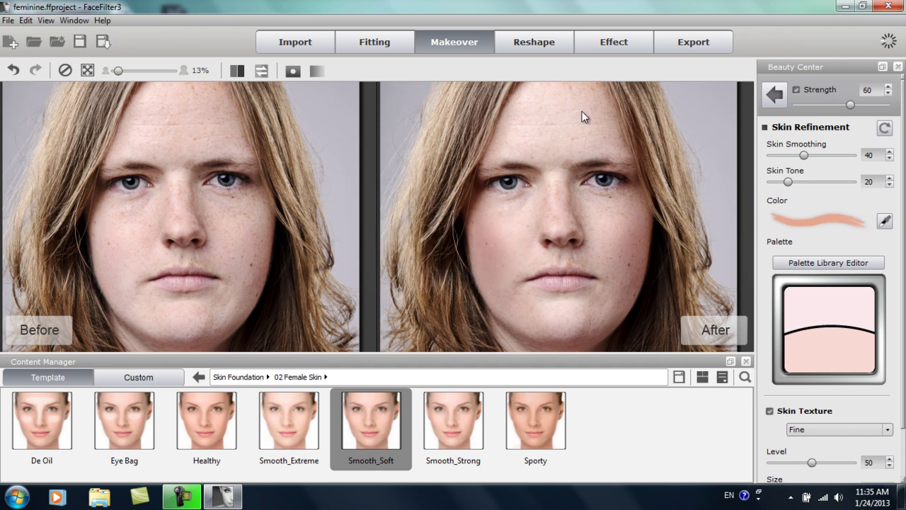
pyautogui.scroll(-1, 619, 198)
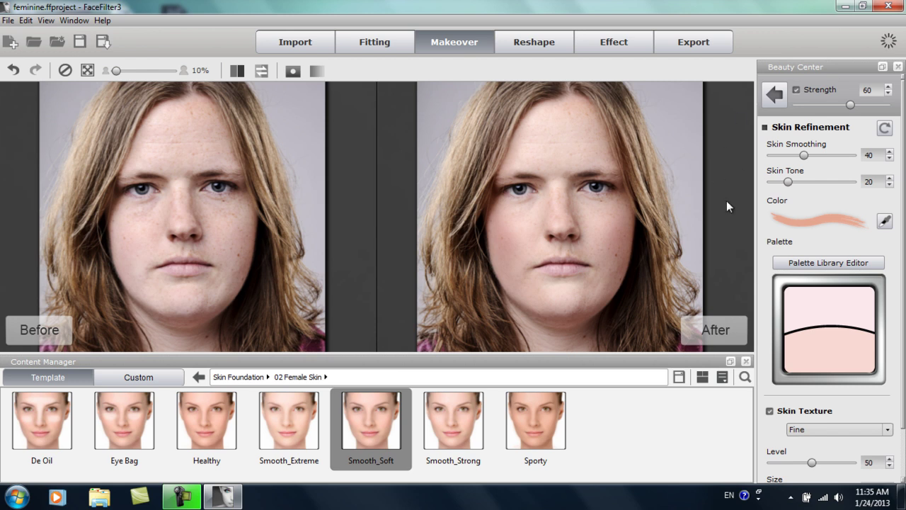
pyautogui.click(775, 94)
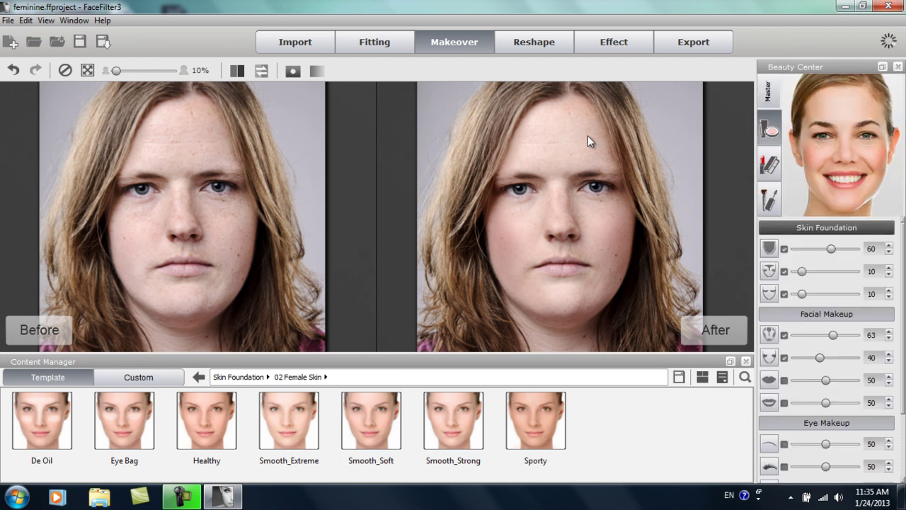
# - In the Reshape stage, set face Proportion to -51 and Width to -16
pyautogui.click(534, 41)
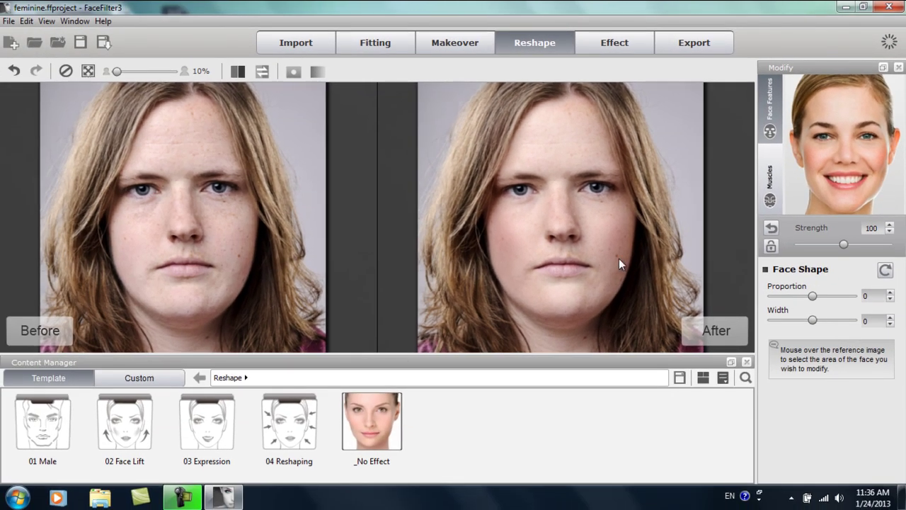
pyautogui.scroll(1, 611, 252)
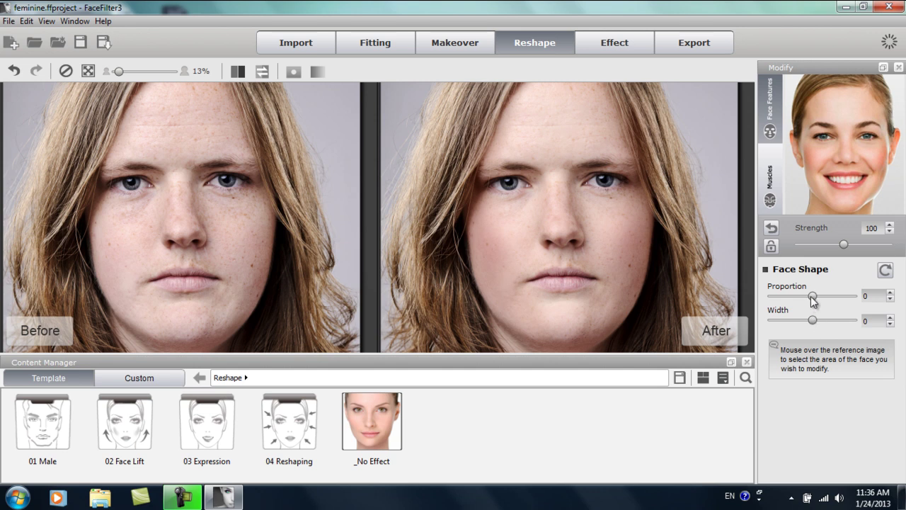
pyautogui.moveTo(813, 300); pyautogui.dragTo(792, 300)
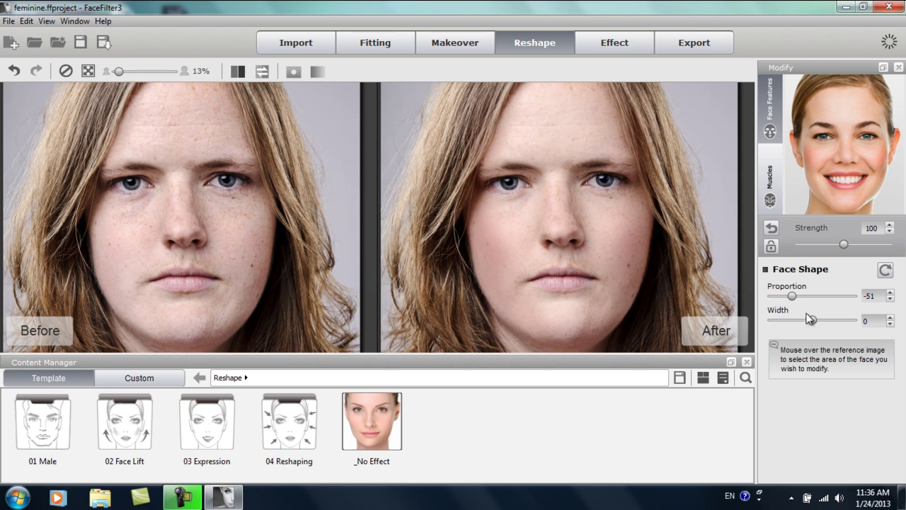
pyautogui.moveTo(813, 320); pyautogui.dragTo(804, 320)
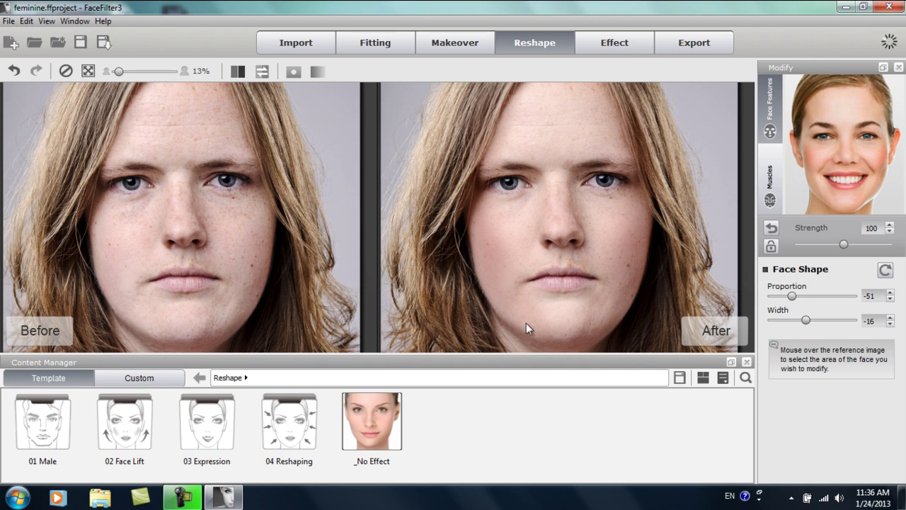
pyautogui.moveTo(794, 187)
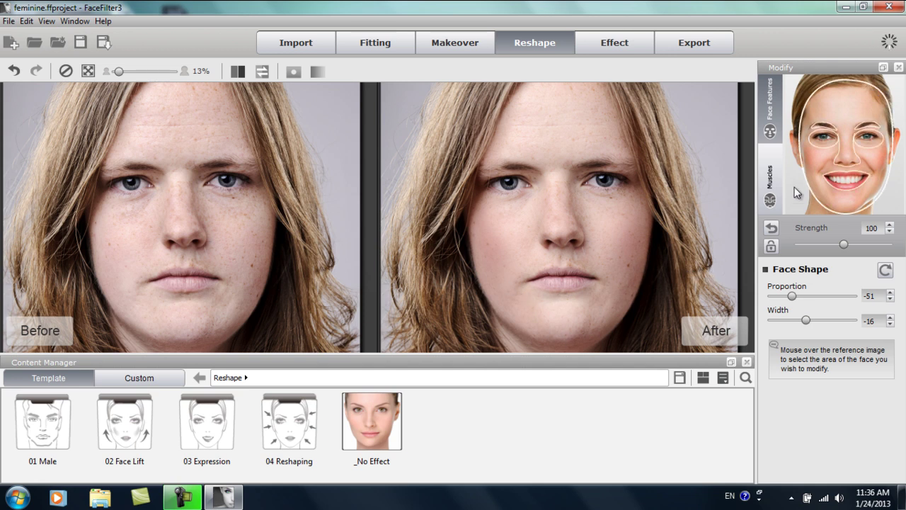
# - Select the eyes for reshaping and set their ScaleY to 23
pyautogui.click(848, 182)
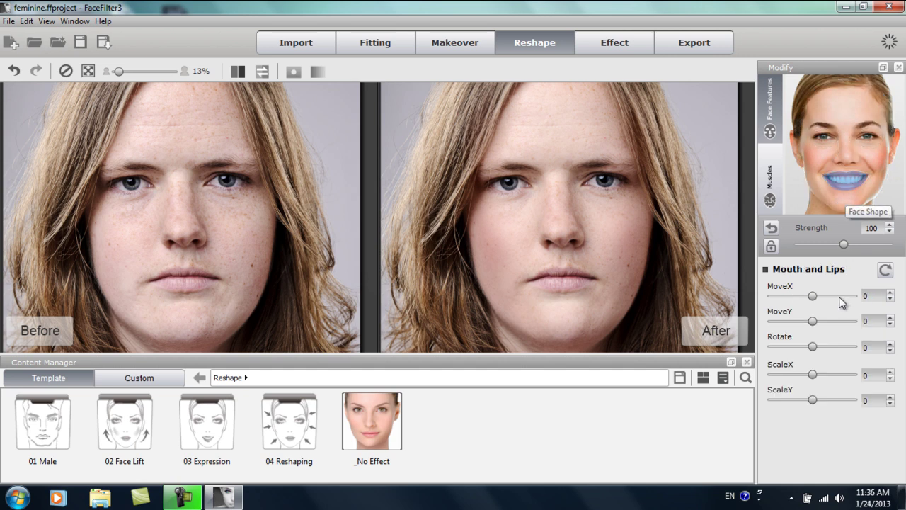
pyautogui.click(870, 139)
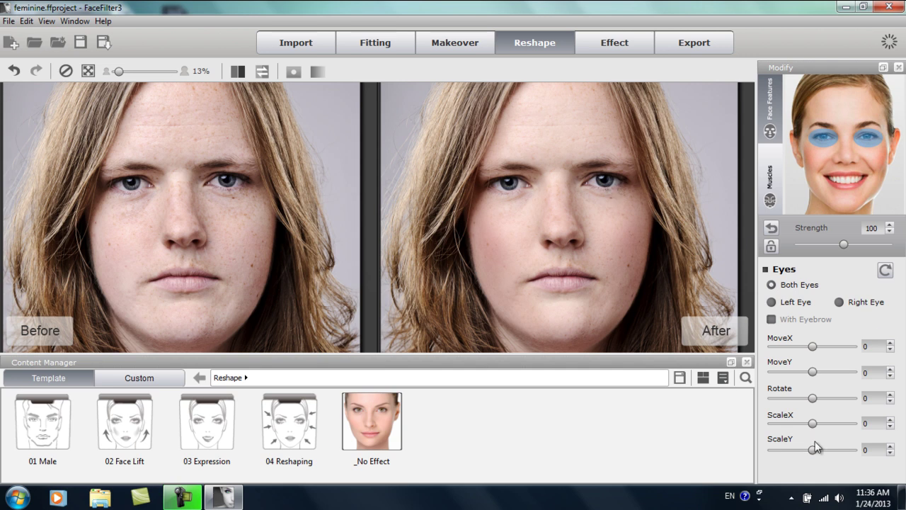
pyautogui.moveTo(814, 451); pyautogui.dragTo(822, 451)
# - In Muscles, set Raise Mouth Edges to 25 and Raise Cheeks to 24
pyautogui.click(775, 174)
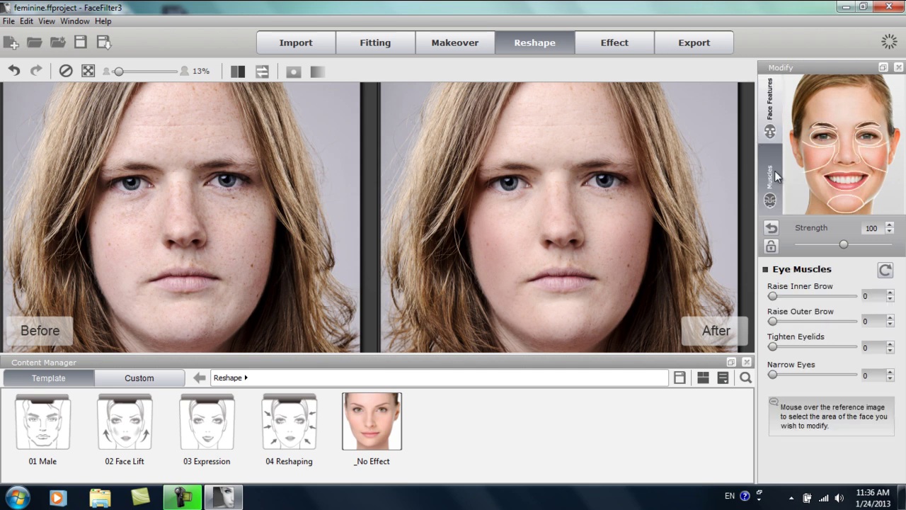
pyautogui.click(846, 182)
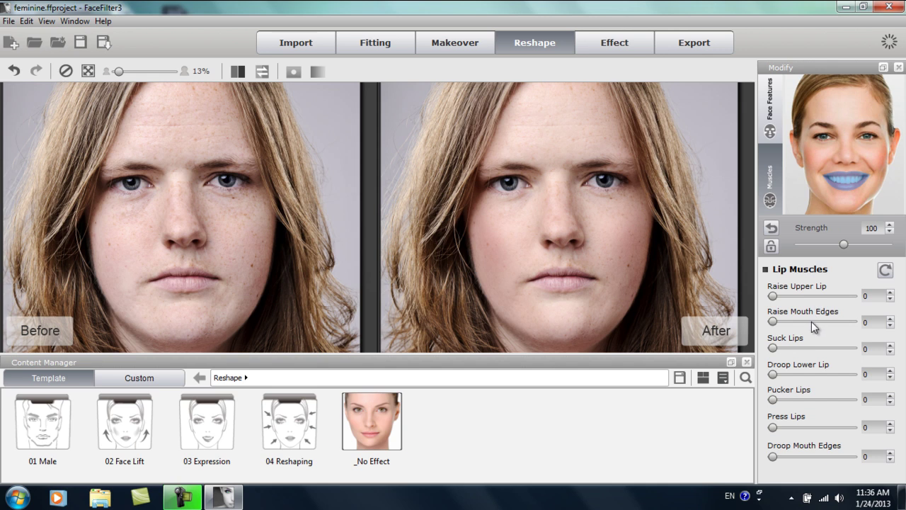
pyautogui.moveTo(772, 322); pyautogui.dragTo(794, 327)
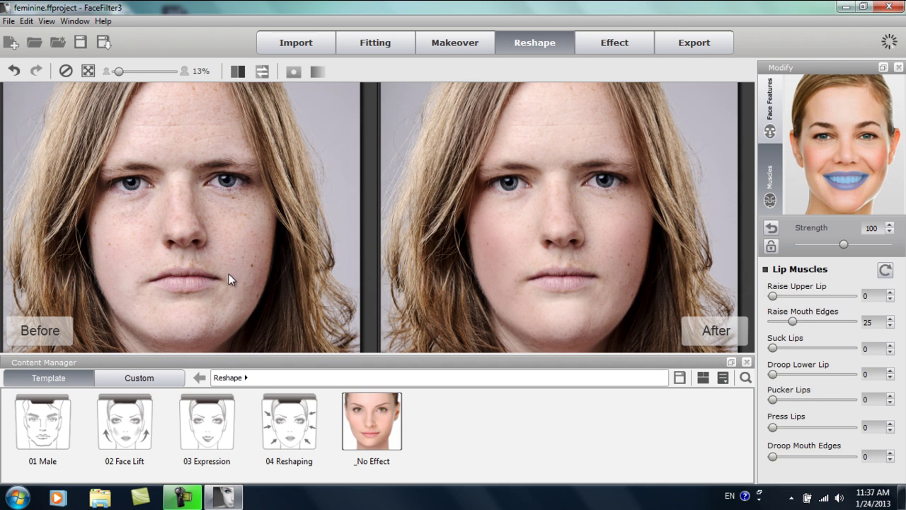
pyautogui.moveTo(841, 162)
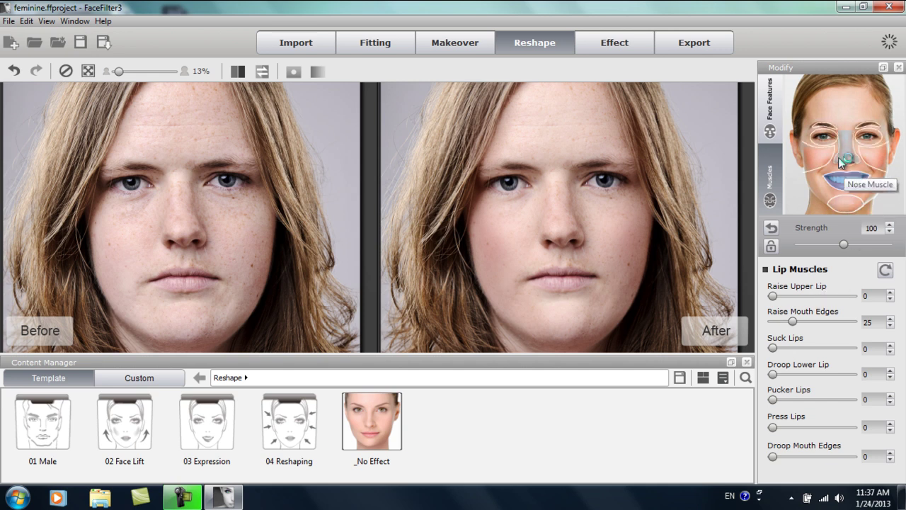
pyautogui.click(813, 159)
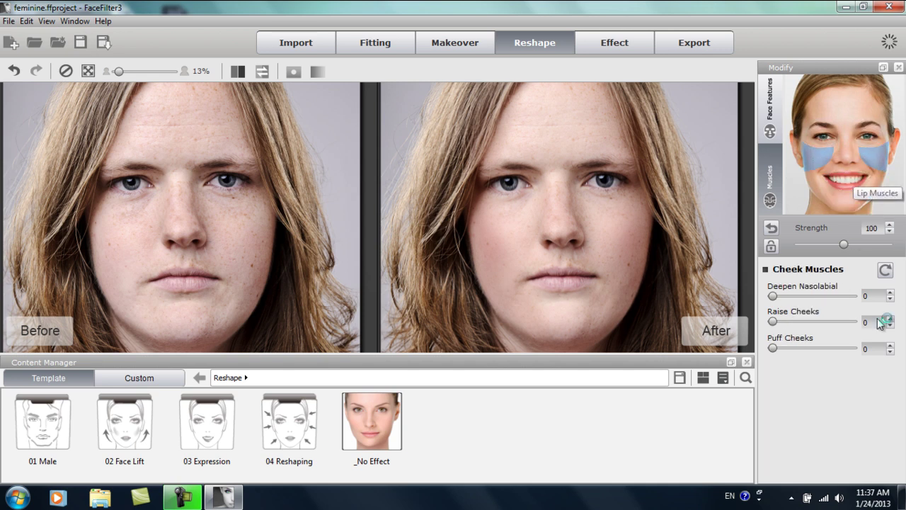
pyautogui.moveTo(775, 325); pyautogui.dragTo(791, 323)
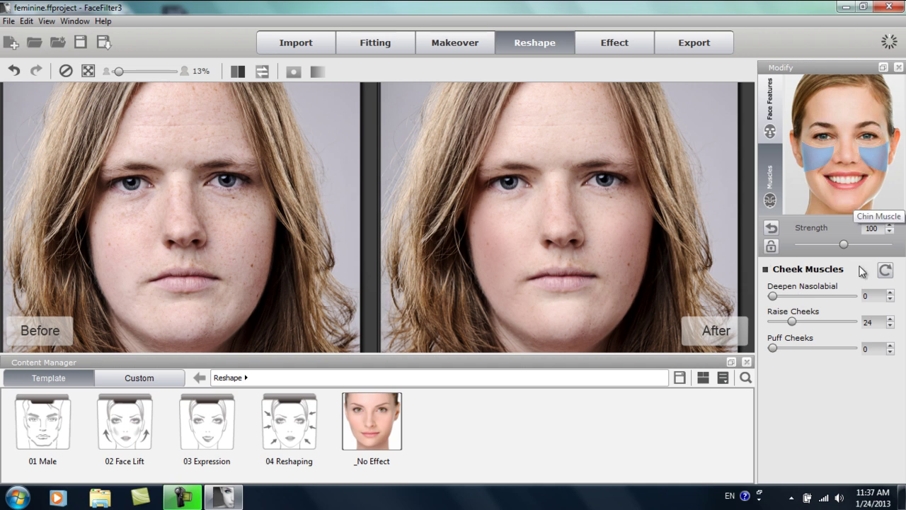
# - Set Eye Muscles Raise Inner Brow to 11 and Raise Outer Brow to 25
pyautogui.click(828, 132)
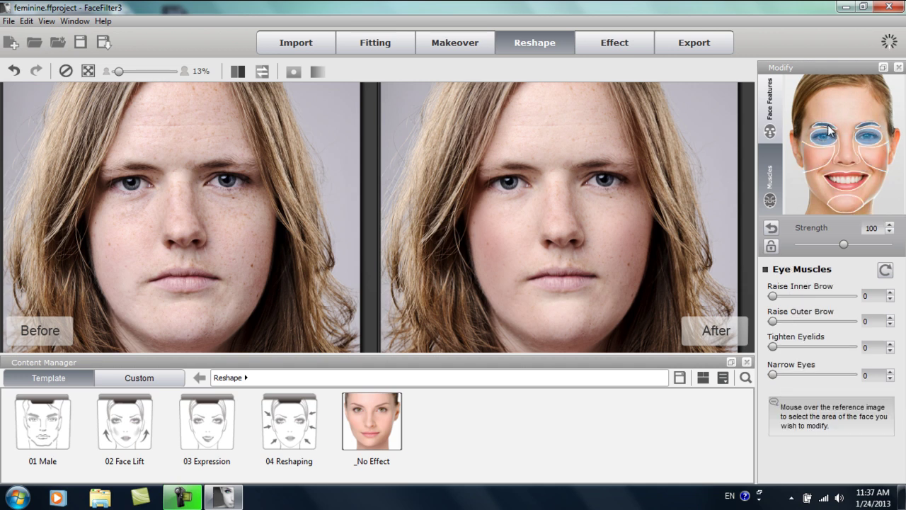
pyautogui.moveTo(772, 323); pyautogui.dragTo(782, 296)
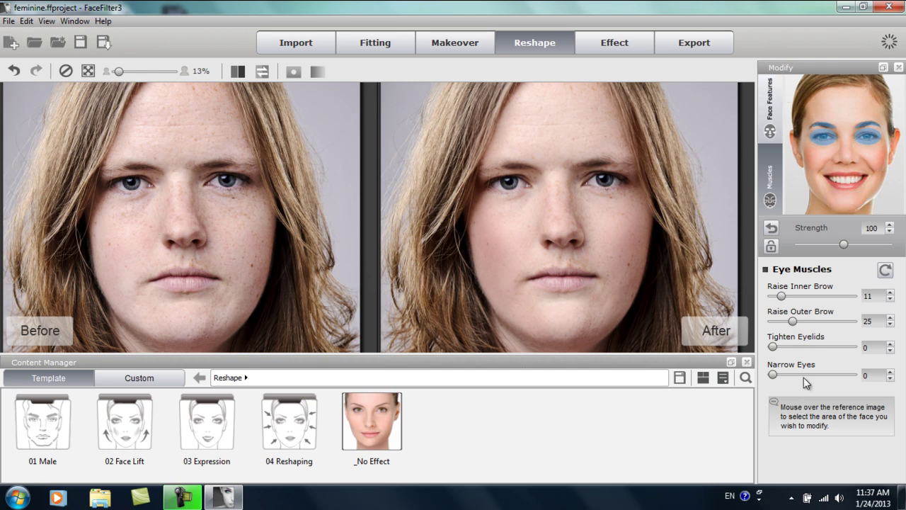
pyautogui.scroll(-1, 551, 220)
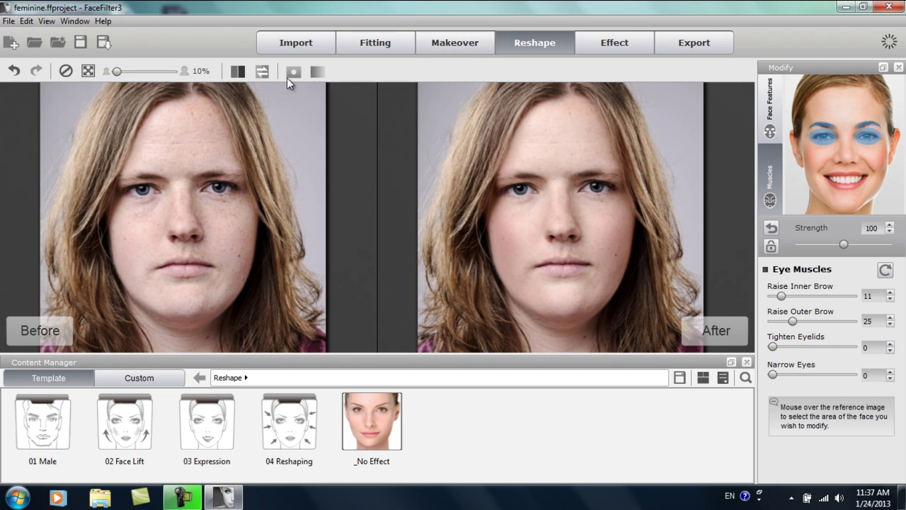
# - Show a single split before/after image with the Content Manager hidden and the divider moved right
pyautogui.click(237, 72)
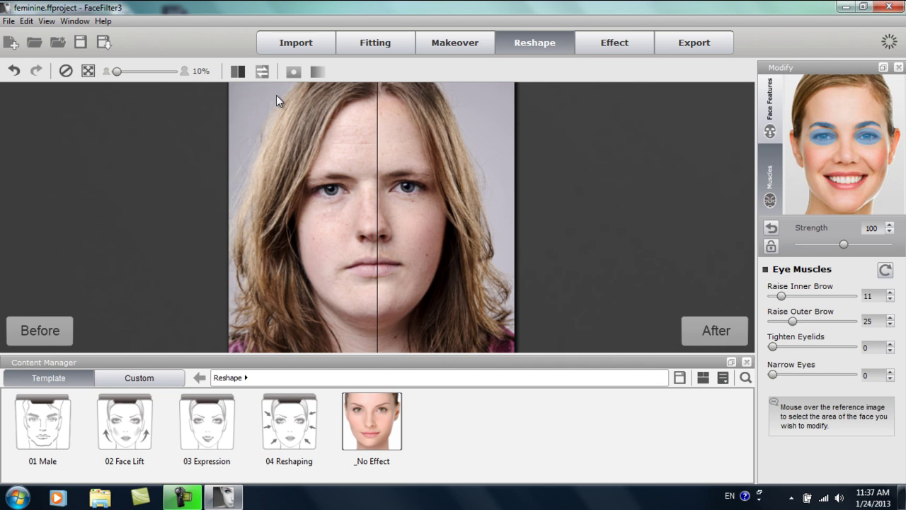
pyautogui.press('F4')
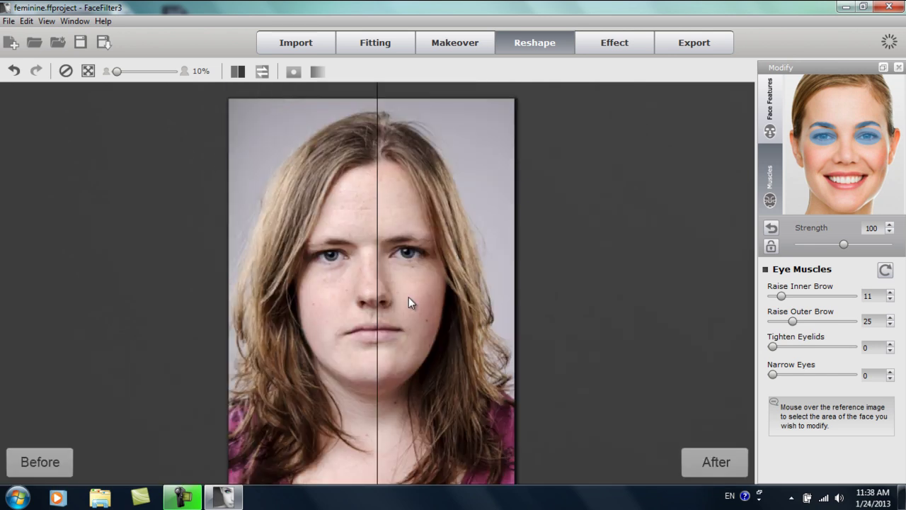
pyautogui.scroll(1, 409, 301)
pyautogui.moveTo(377, 274); pyautogui.dragTo(553, 323)
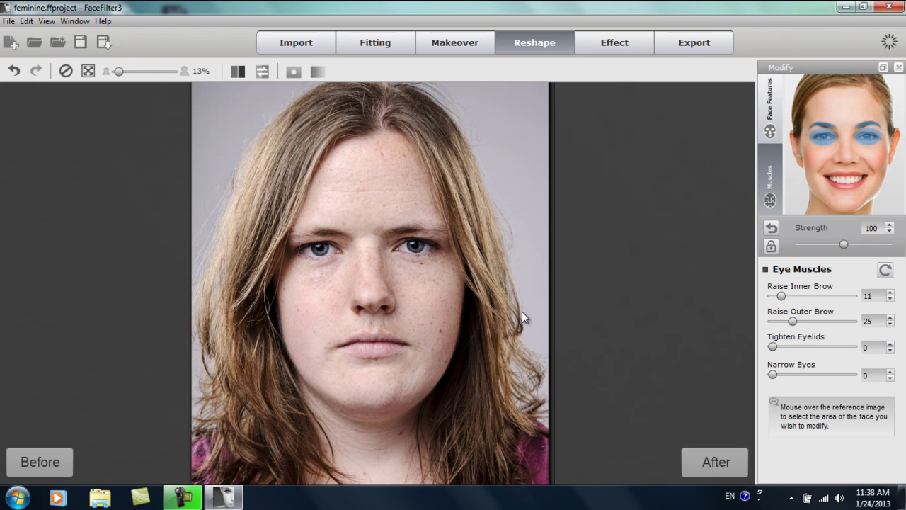
# - Open manly.ffproject, discarding the current project without saving
pyautogui.click(34, 43)
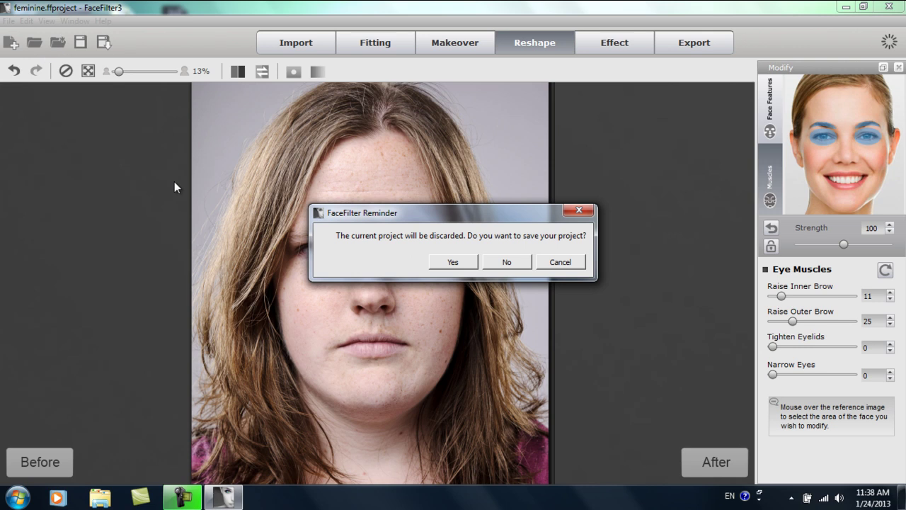
pyautogui.click(508, 258)
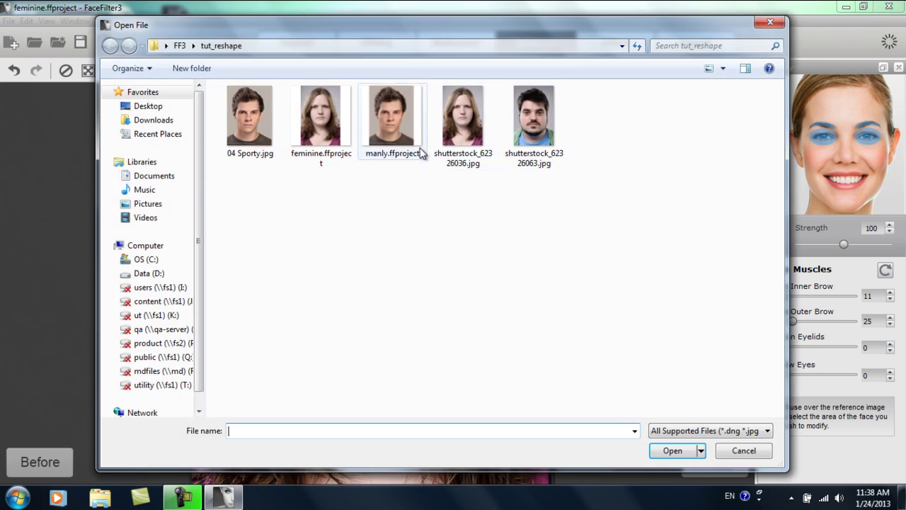
pyautogui.click(393, 120)
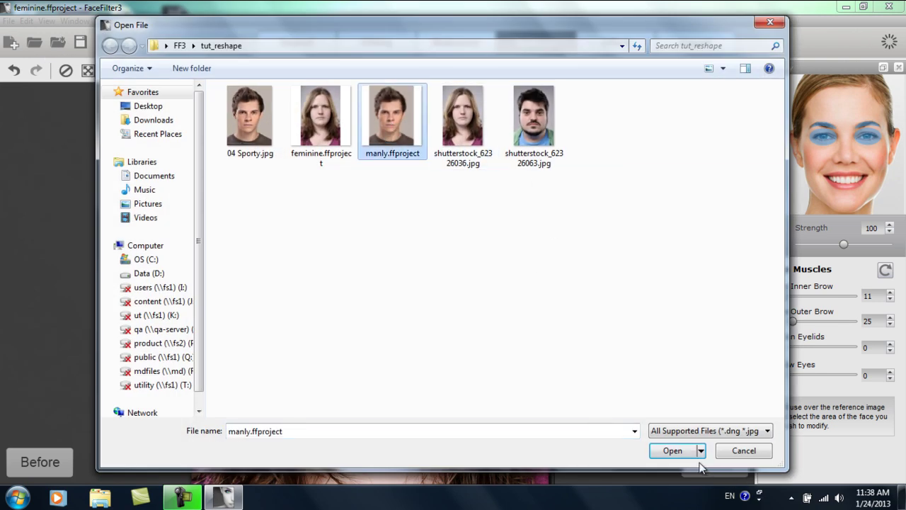
pyautogui.click(673, 451)
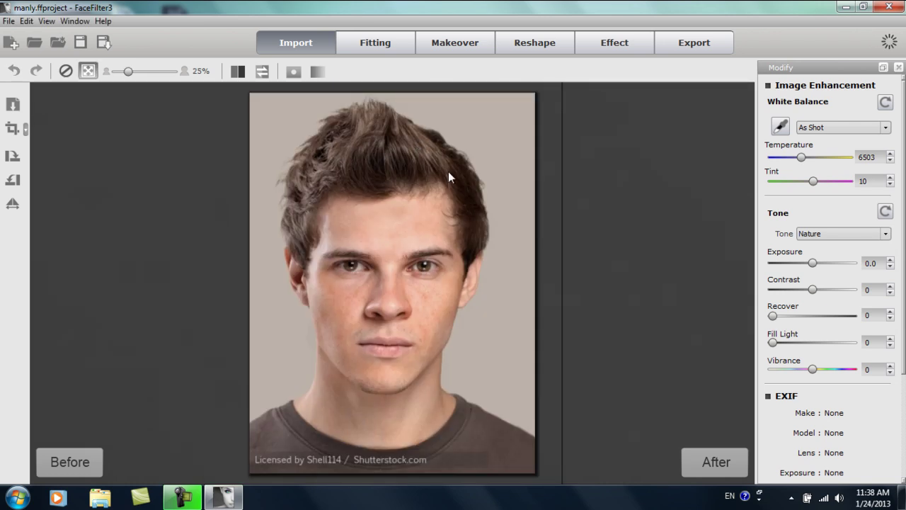
# - Restore the side-by-side before/after view and enter the Makeover stage
pyautogui.click(234, 75)
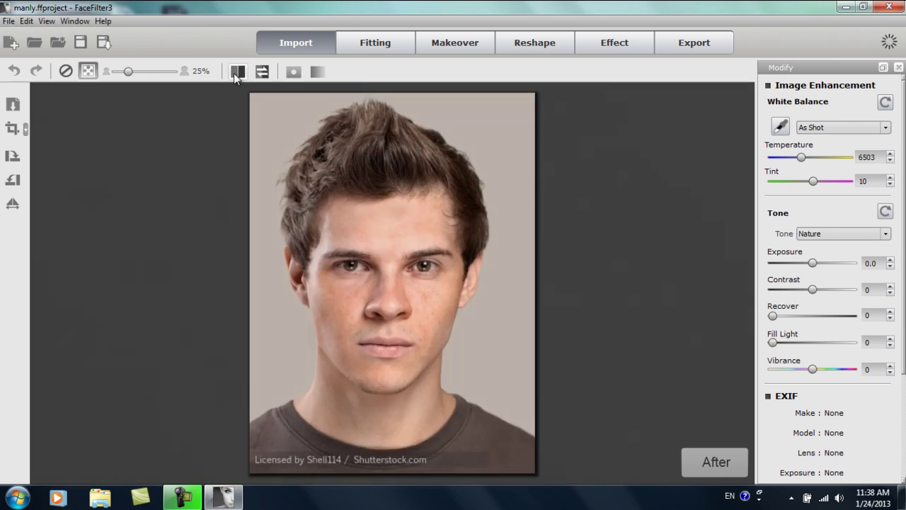
pyautogui.click(238, 73)
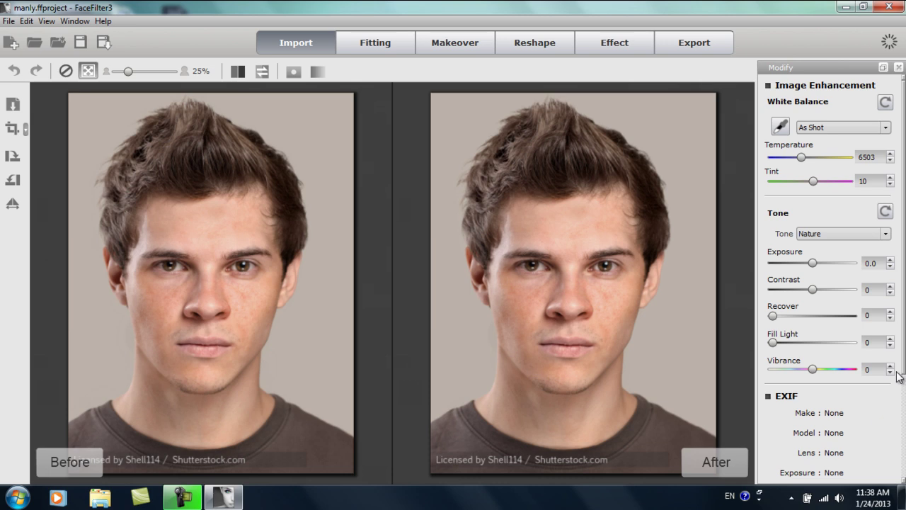
pyautogui.click(468, 44)
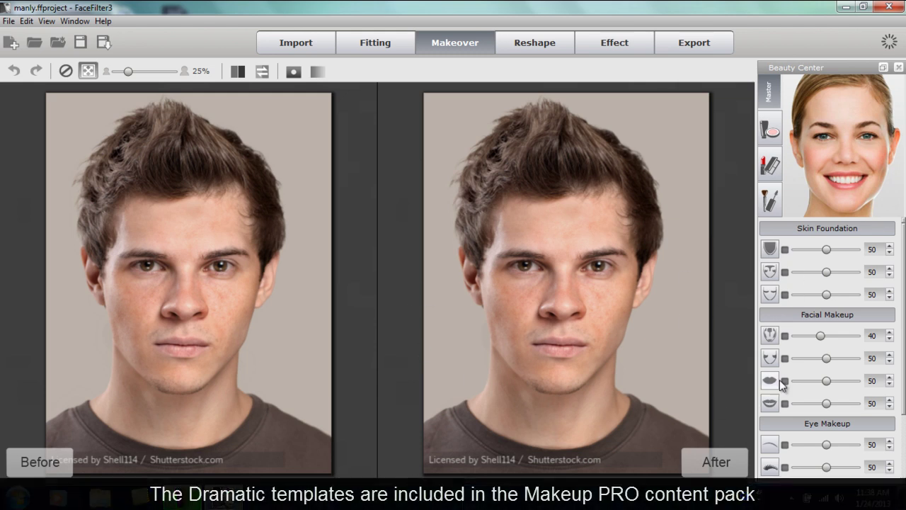
# - Apply the Dramatic folder's Muscular contour template at strength 50 and layer level 70
pyautogui.click(771, 338)
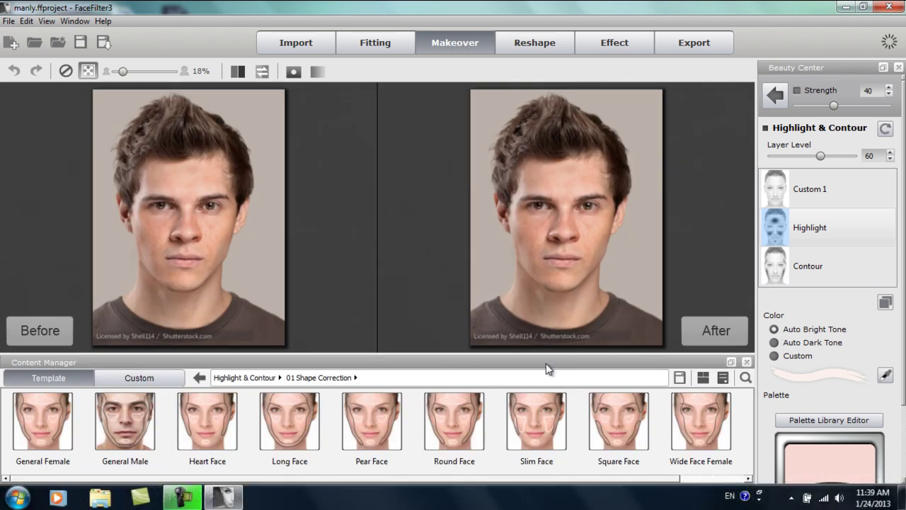
pyautogui.click(263, 381)
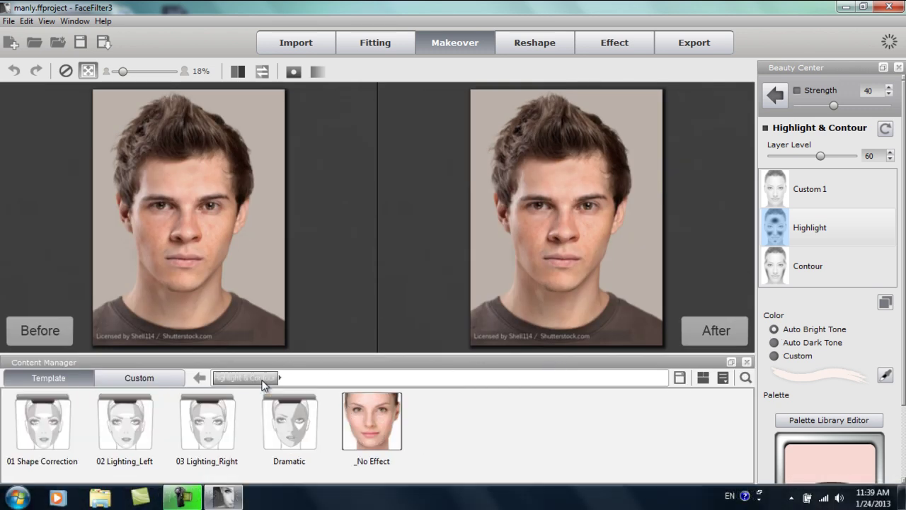
pyautogui.doubleClick(300, 428)
pyautogui.scroll(1, 444, 240)
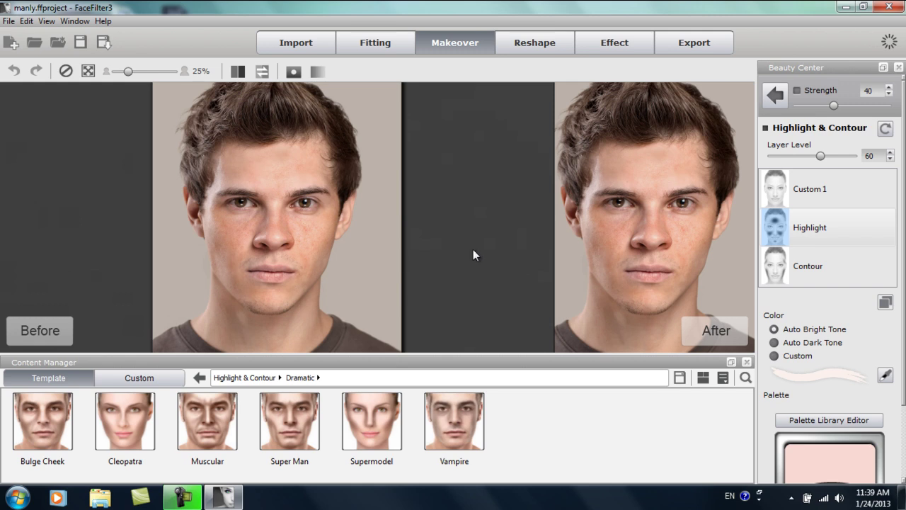
pyautogui.moveTo(555, 246); pyautogui.dragTo(355, 258)
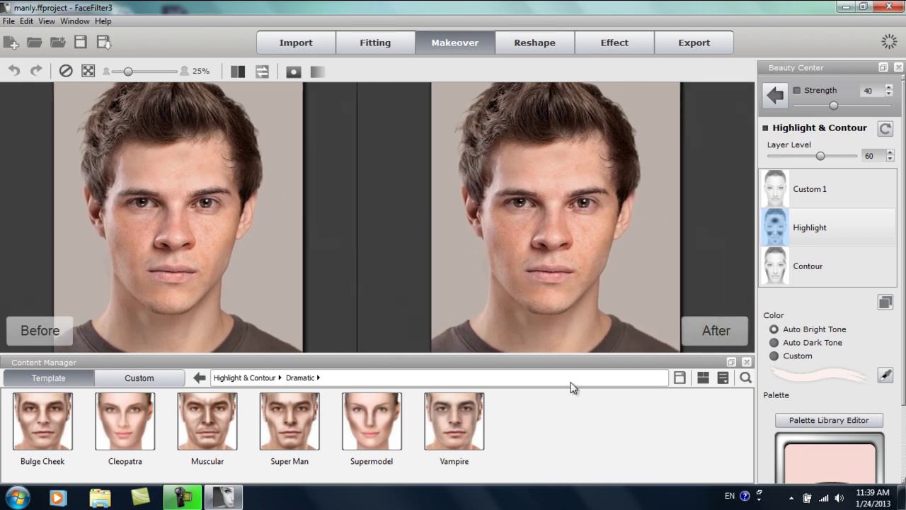
pyautogui.click(218, 424)
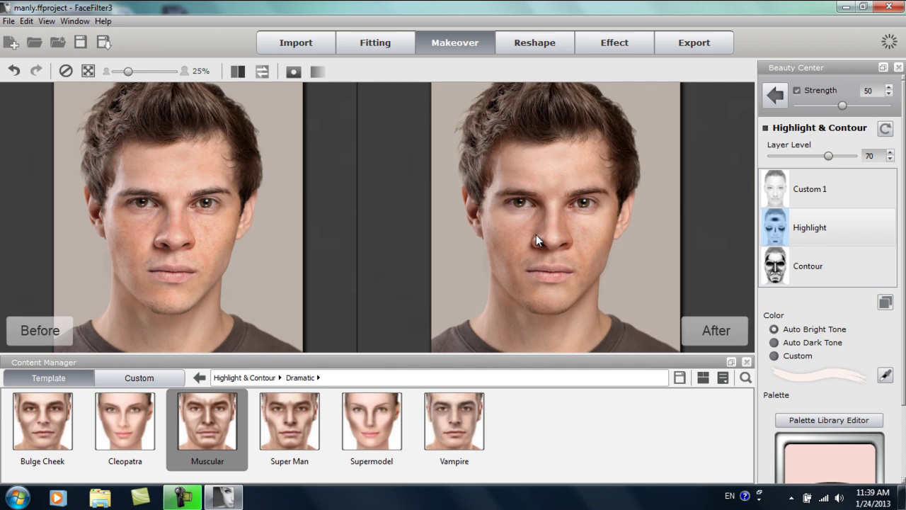
# - Preview the current Muscular contour layer's mask on the man's face, then close it
pyautogui.click(294, 71)
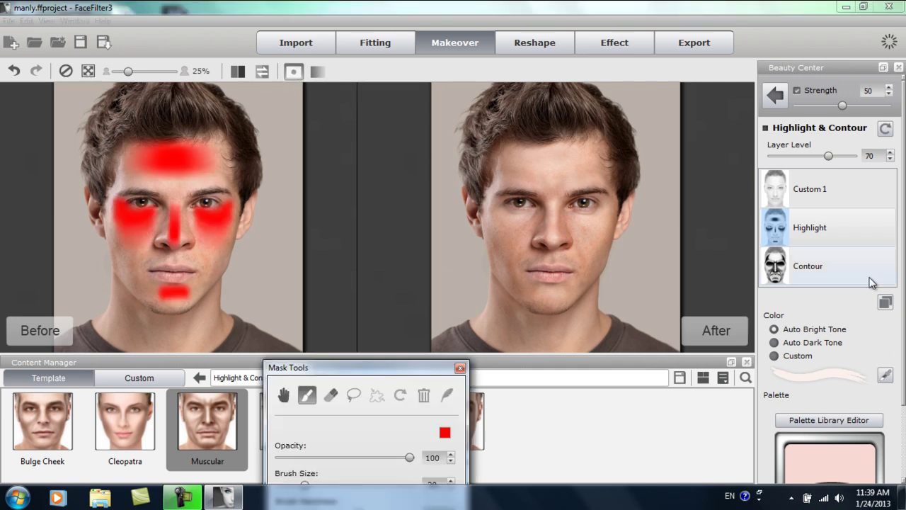
pyautogui.click(830, 272)
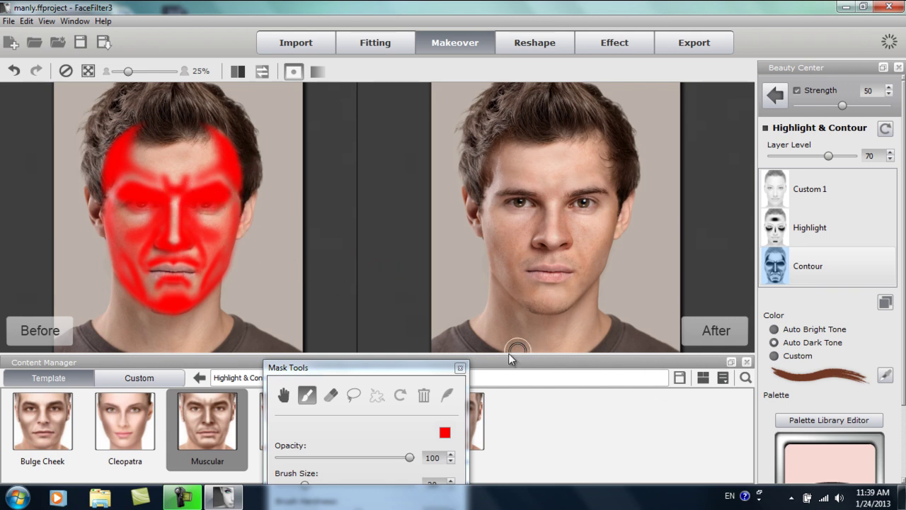
pyautogui.click(460, 367)
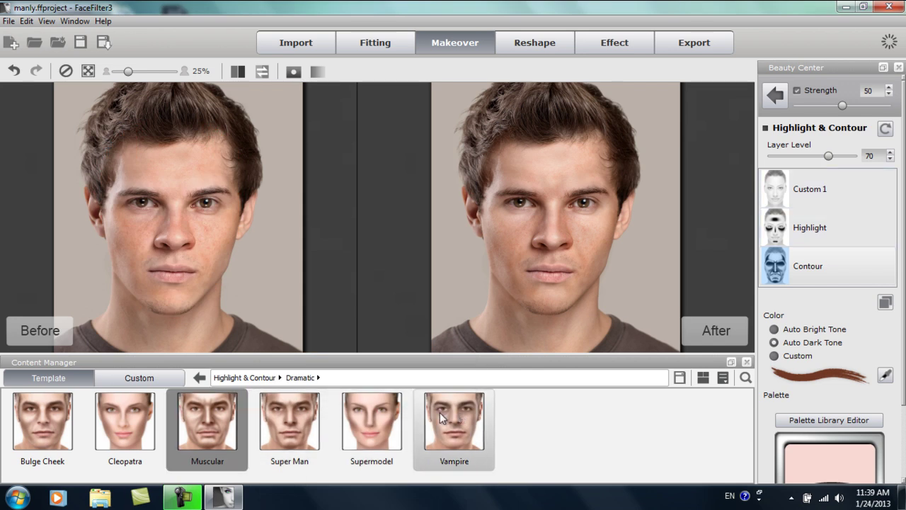
# - Apply the Super Man dramatic contour template and preview its mask on the face
pyautogui.click(299, 427)
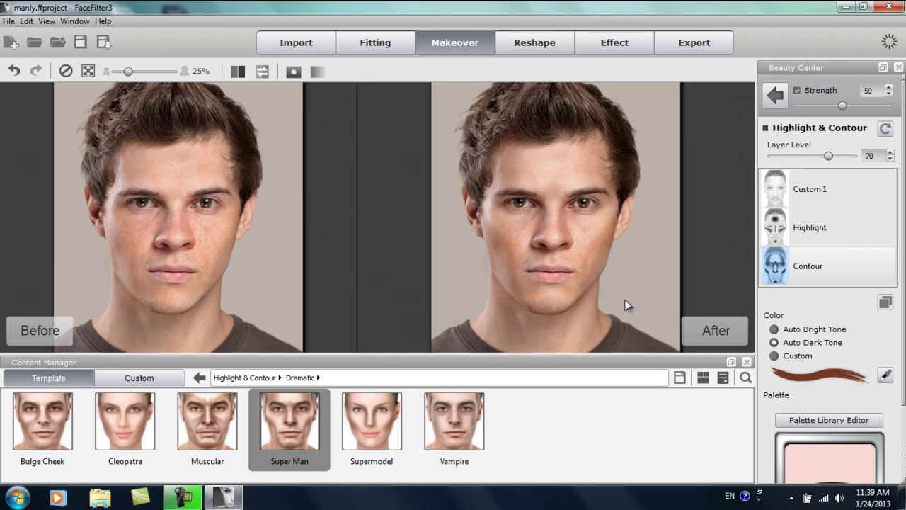
pyautogui.click(293, 71)
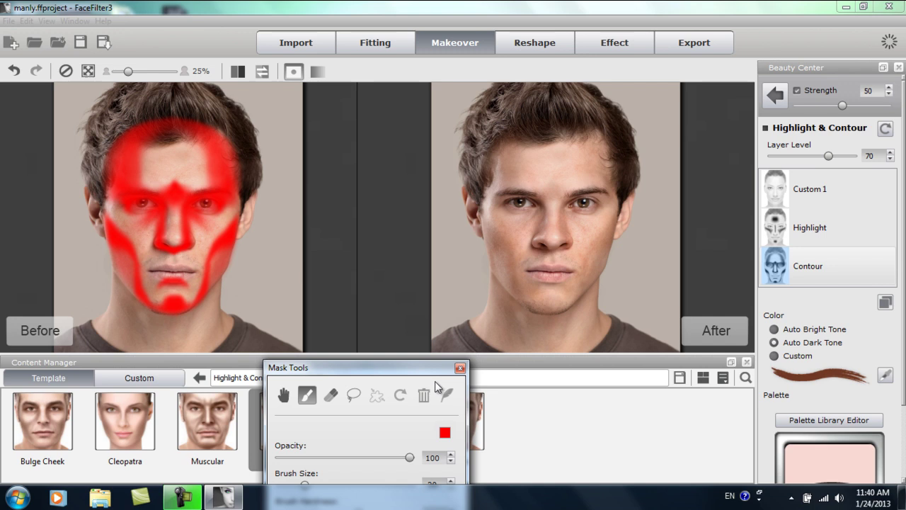
pyautogui.click(460, 367)
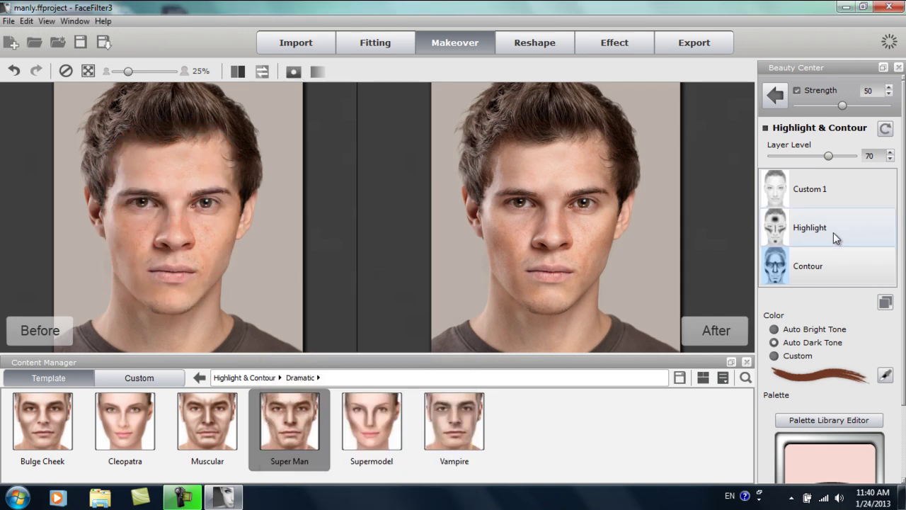
# - Reshape the man's face: Proportion 16, Mouth Edges raised to 24, brows raised (inner 9, outer 34)
pyautogui.click(522, 43)
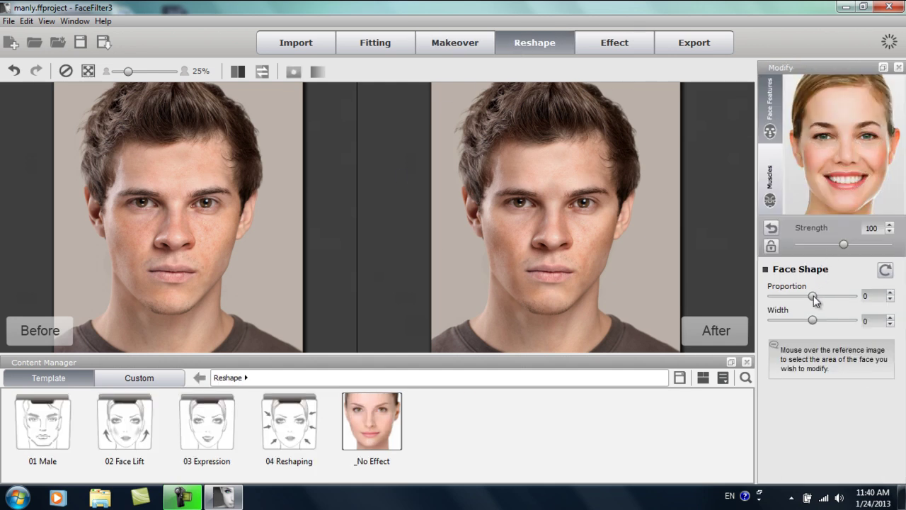
pyautogui.moveTo(814, 300)
pyautogui.mouseDown()
pyautogui.moveTo(836, 300)
pyautogui.moveTo(813, 301)
pyautogui.moveTo(830, 300)
pyautogui.moveTo(822, 302)
pyautogui.mouseUp()
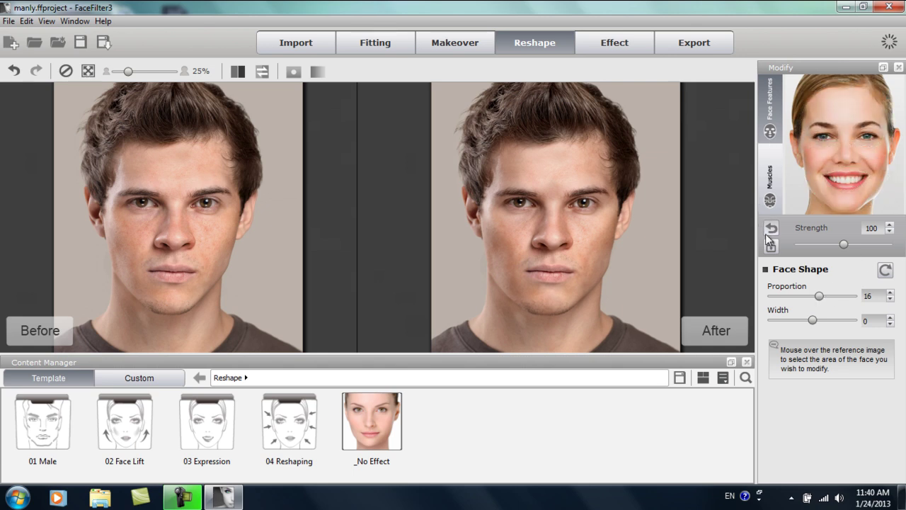
pyautogui.click(852, 189)
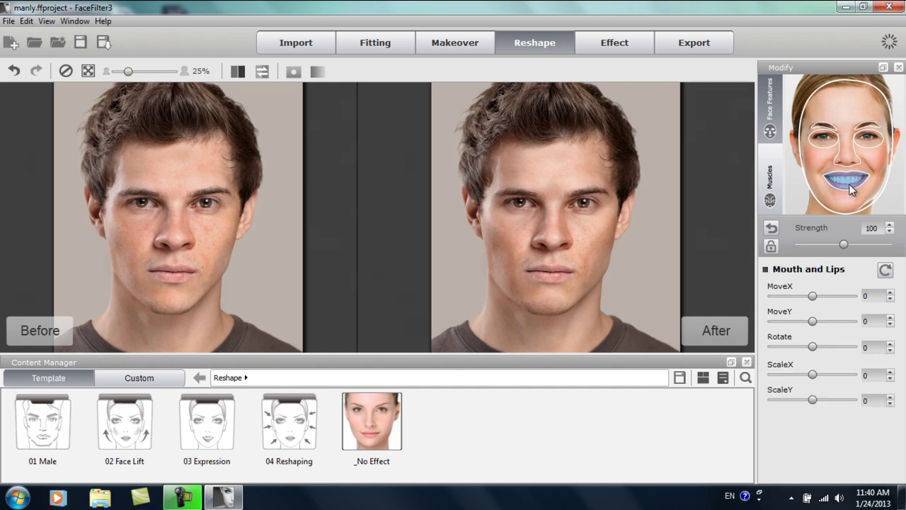
pyautogui.click(771, 181)
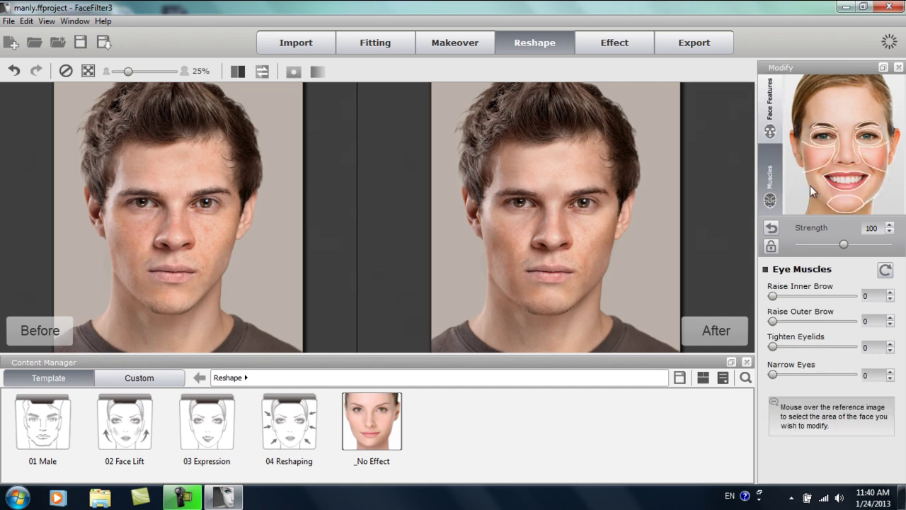
pyautogui.click(856, 184)
pyautogui.moveTo(773, 322); pyautogui.dragTo(793, 323)
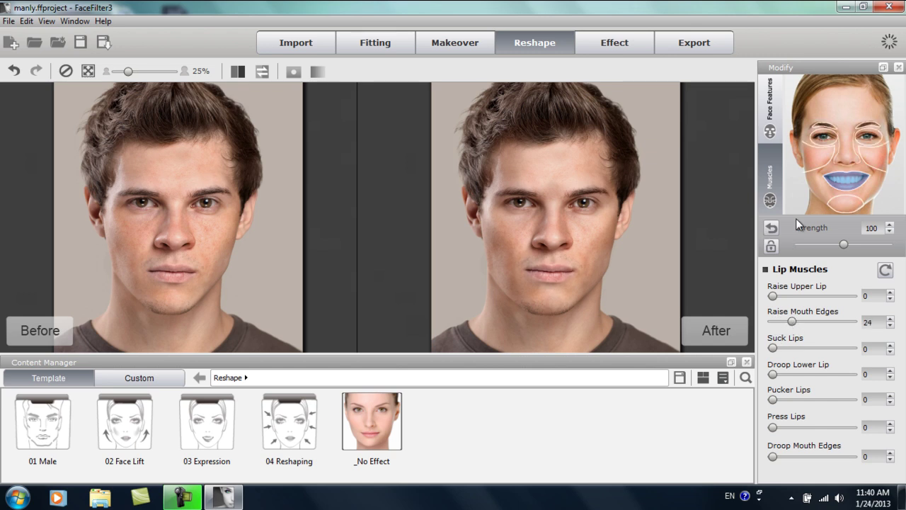
pyautogui.click(825, 127)
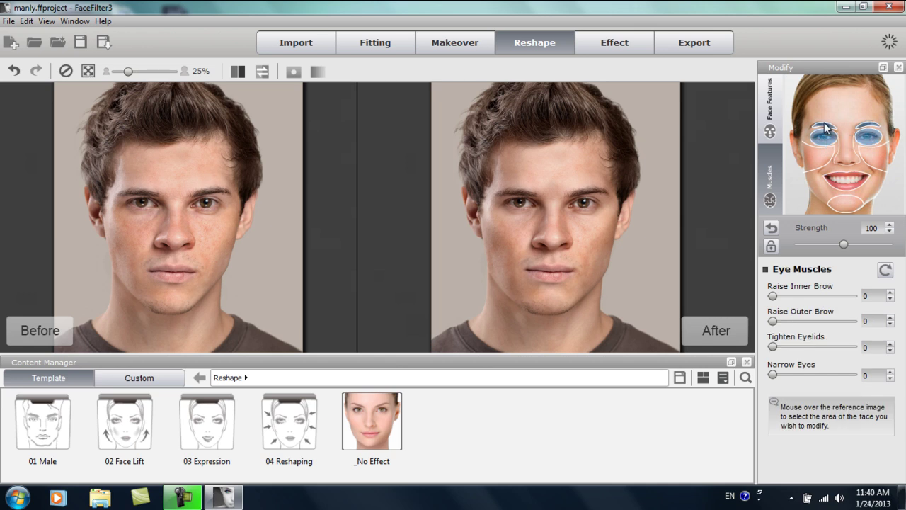
pyautogui.moveTo(773, 322); pyautogui.dragTo(800, 324)
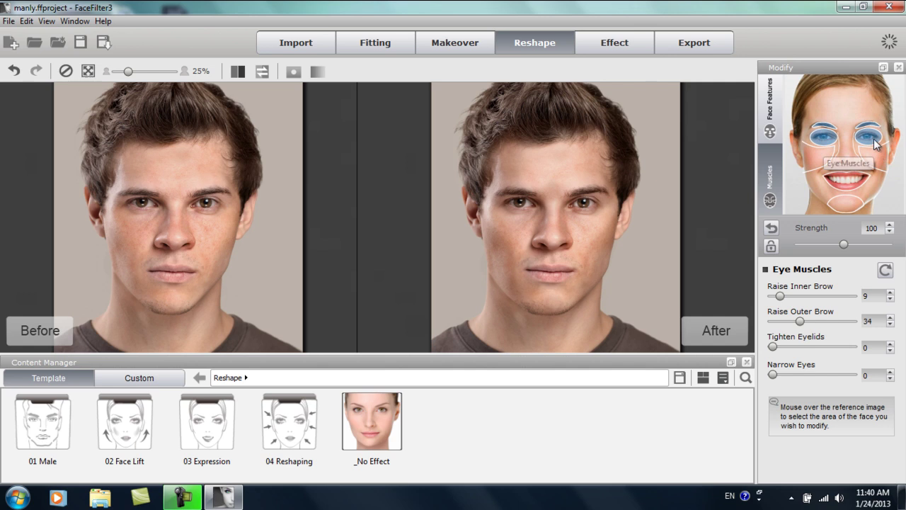
# - Stretch both of the man's eyes taller by setting their ScaleY to 16
pyautogui.click(770, 99)
pyautogui.click(818, 136)
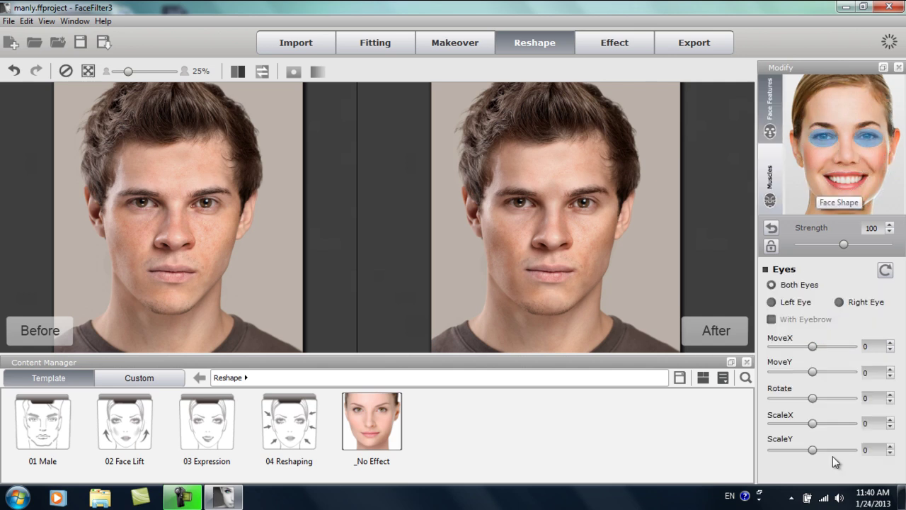
pyautogui.moveTo(814, 454); pyautogui.dragTo(822, 455)
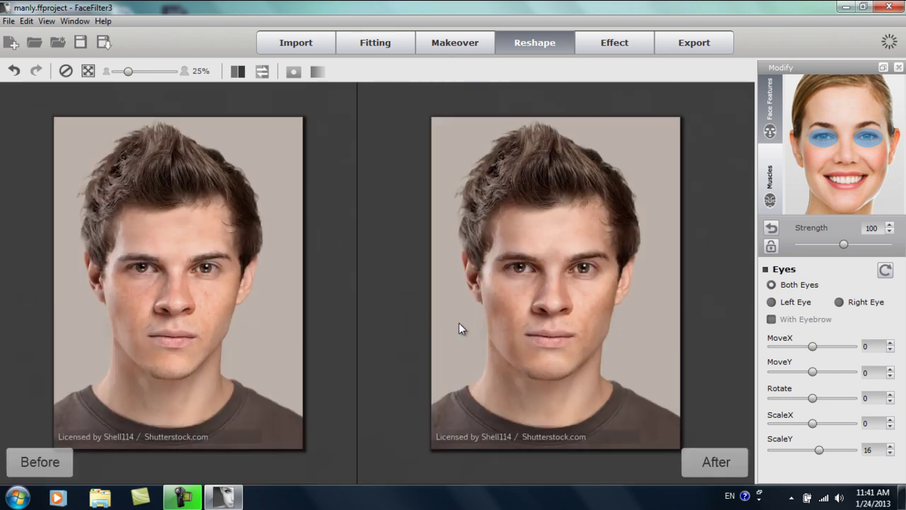
# - Show a zoomed split before/after view and slide the divider toward the photo's left edge
pyautogui.click(239, 73)
pyautogui.moveTo(356, 192); pyautogui.dragTo(487, 212)
pyautogui.scroll(2, 341, 250)
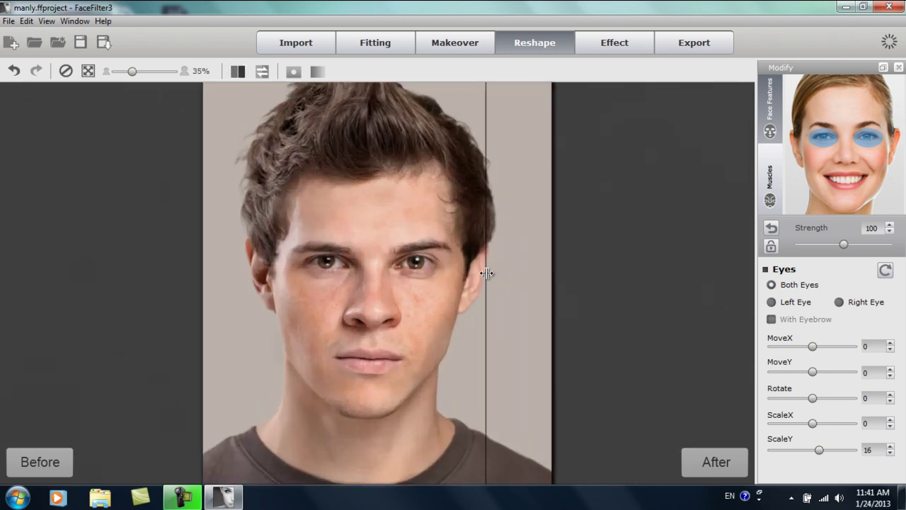
pyautogui.moveTo(485, 273); pyautogui.dragTo(217, 365)
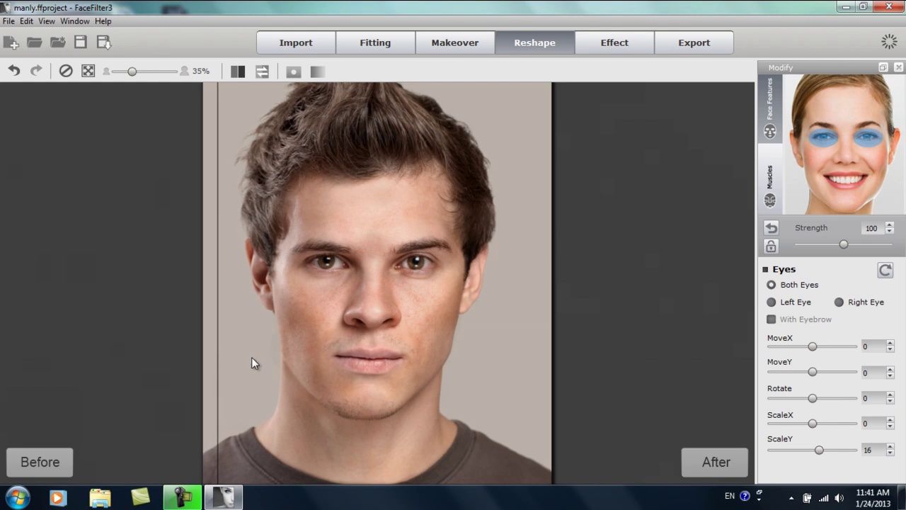